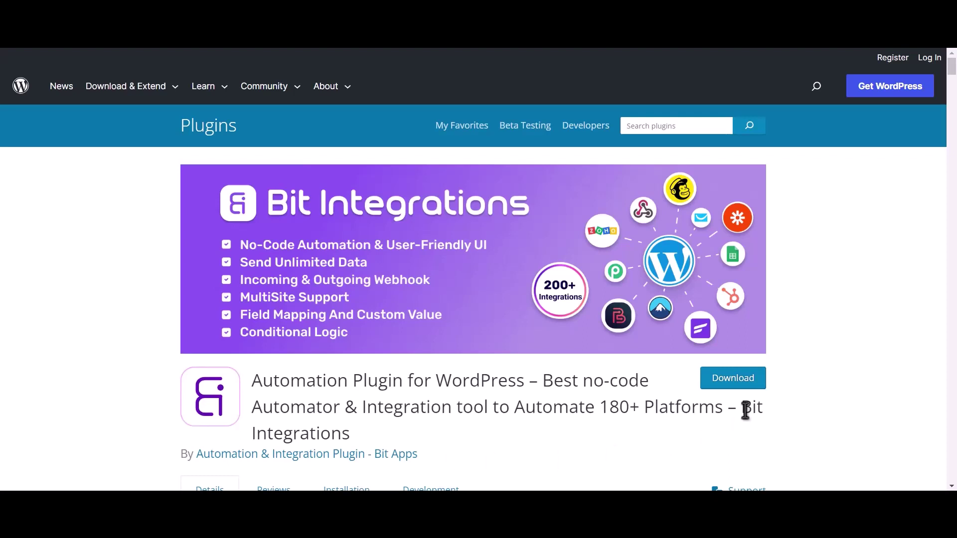
Select the Bit Integrations plugin name, then start choosing a trigger for a new integration
{"action": "left_click_drag", "start_coordinate": [740, 407], "coordinate": [749, 428]}
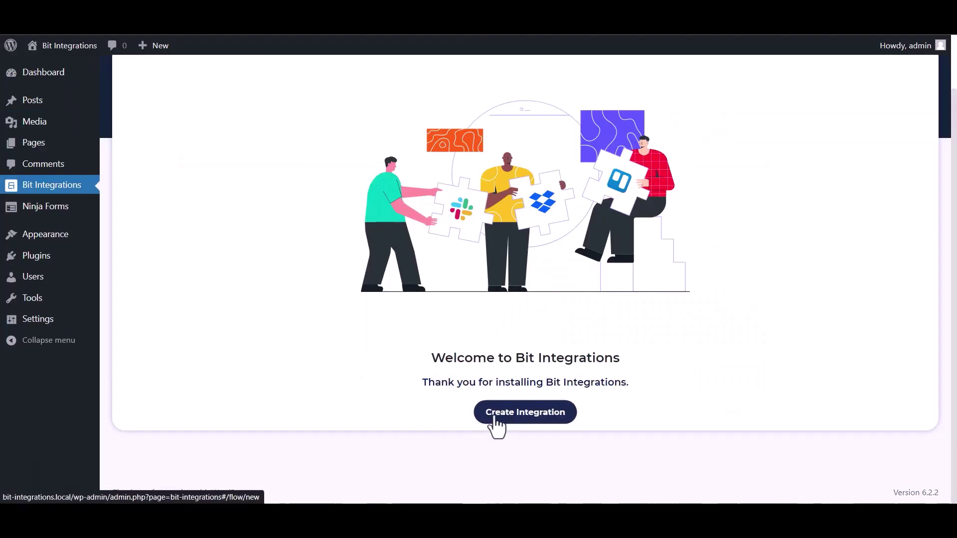
{"action": "left_click", "coordinate": [492, 416]}
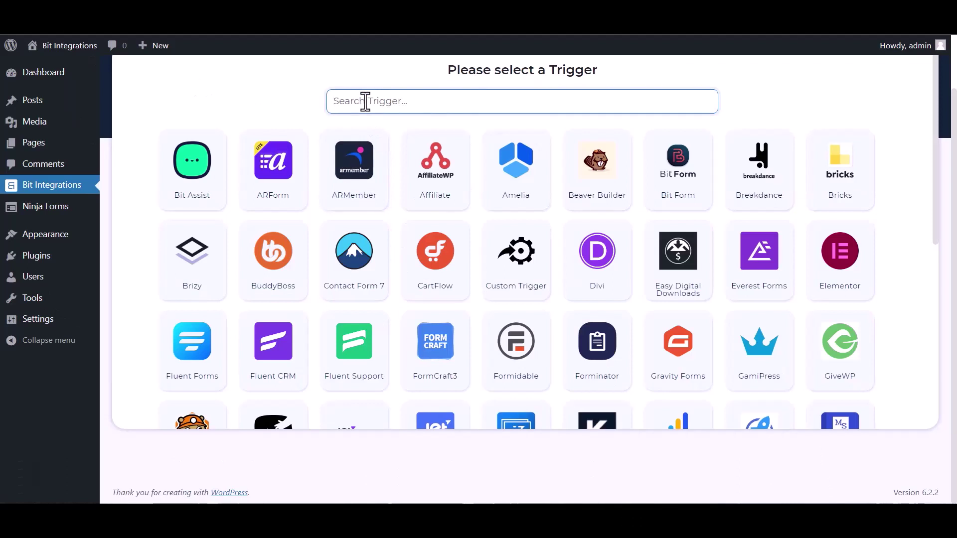
{"action": "type", "text": "nin"}
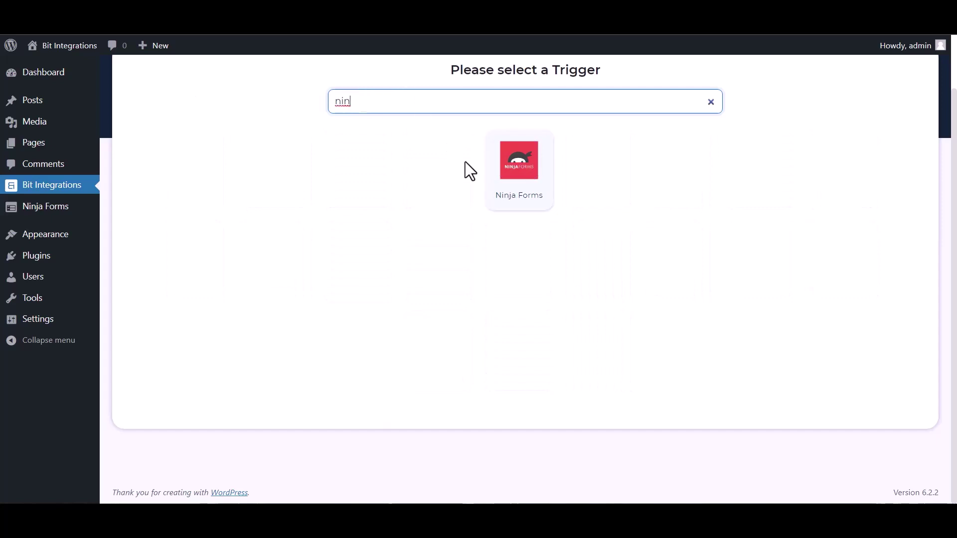
Set Ninja Forms as the trigger, using the Contact Me form
{"action": "left_click", "coordinate": [519, 172]}
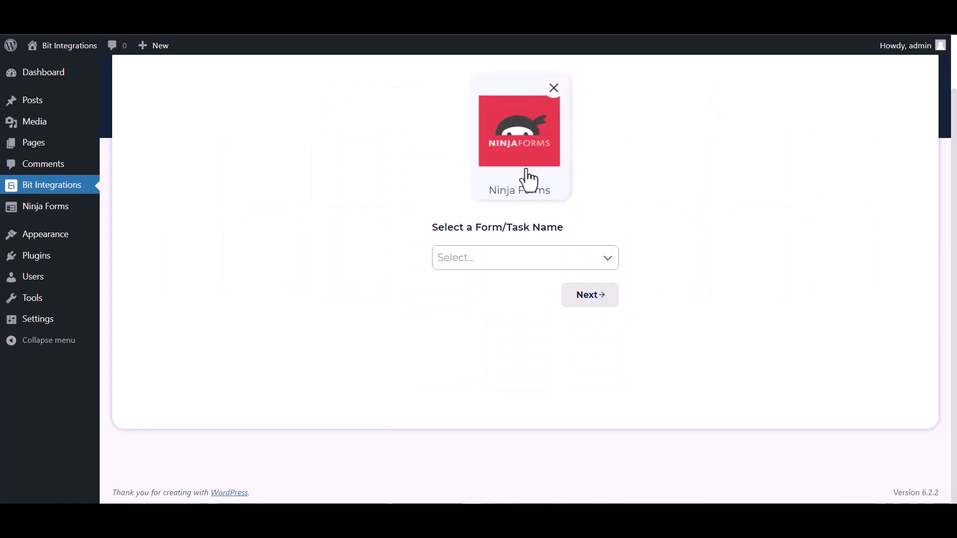
{"action": "left_click", "coordinate": [474, 260]}
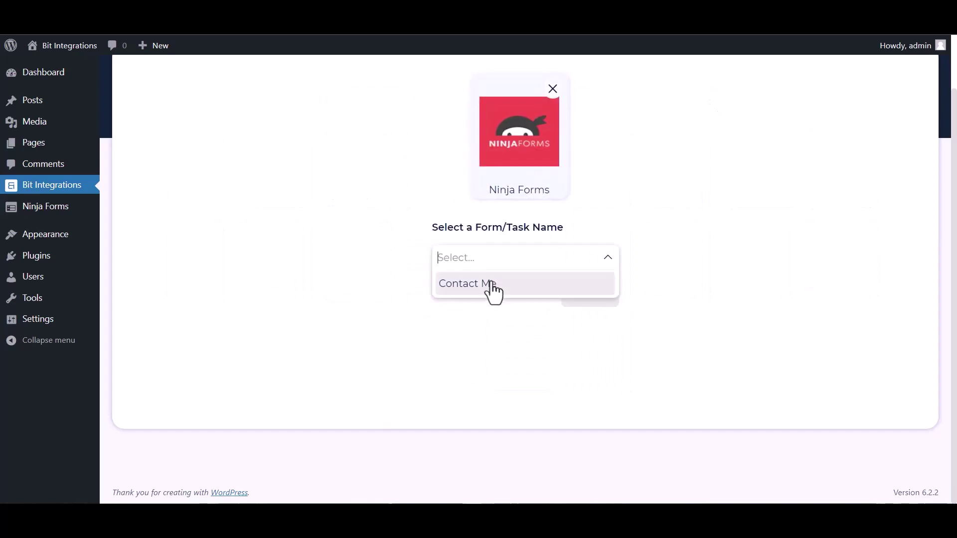
{"action": "left_click", "coordinate": [493, 288]}
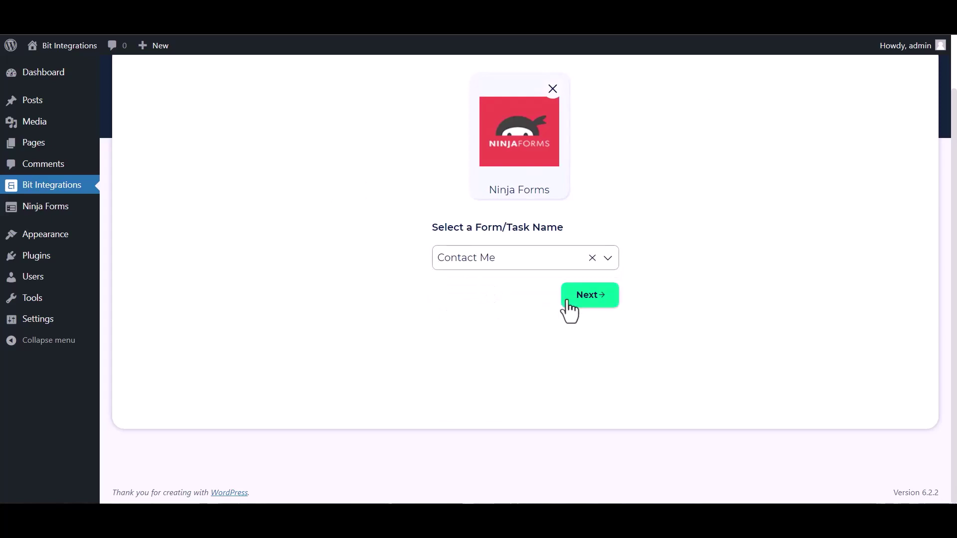
Continue to the action apps and pick Albato as the action
{"action": "left_click", "coordinate": [569, 299]}
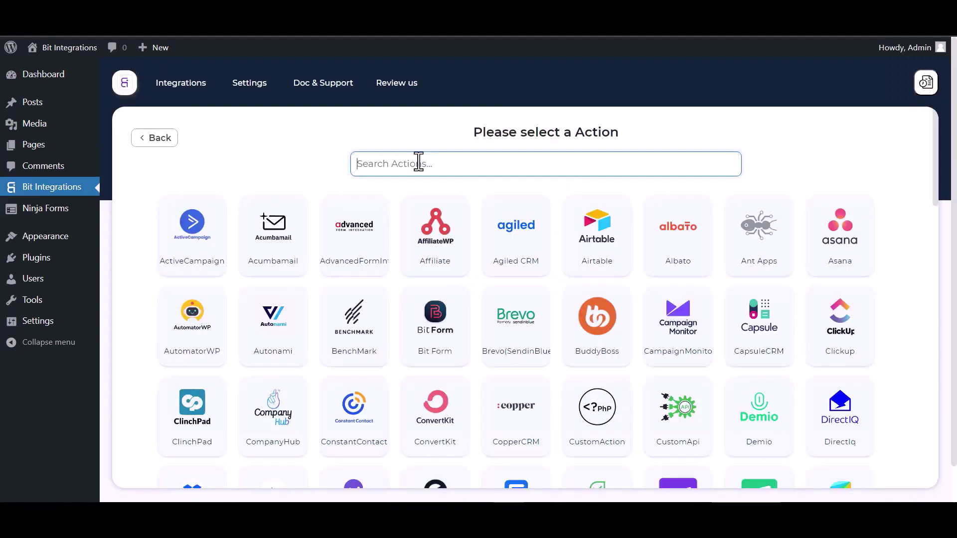
{"action": "type", "text": "a"}
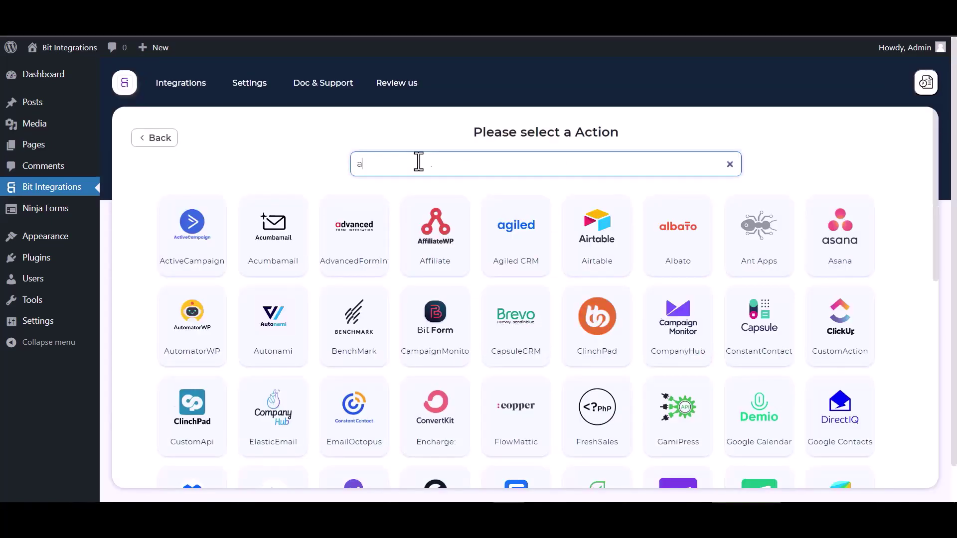
{"action": "type", "text": "l"}
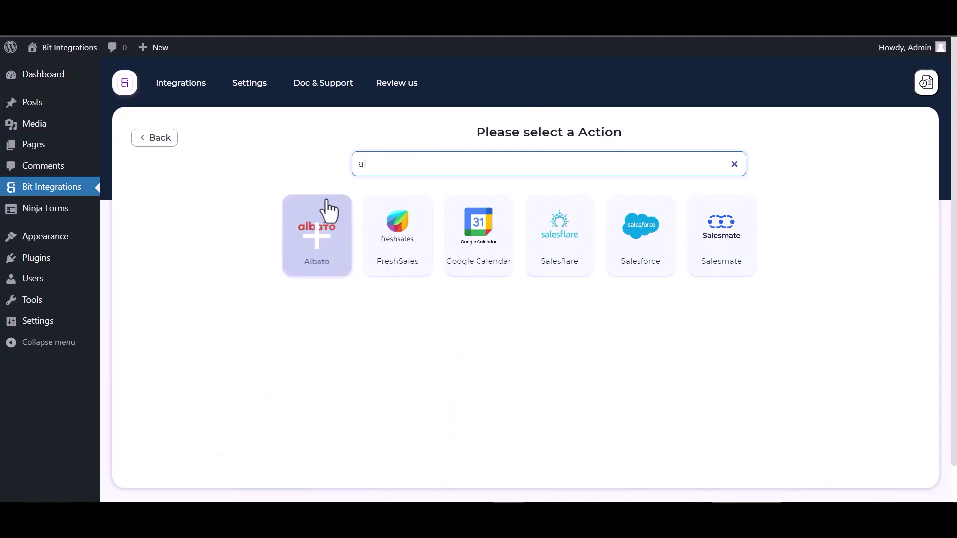
{"action": "left_click", "coordinate": [314, 223]}
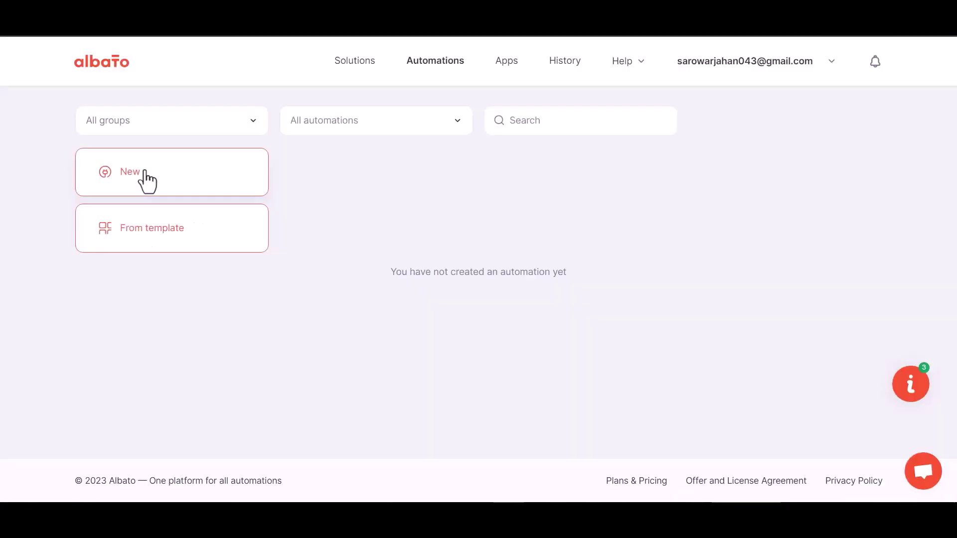
Add a new automation with a Webhook 'Incoming webhook' trigger on My Account Webhook
{"action": "left_click", "coordinate": [146, 182]}
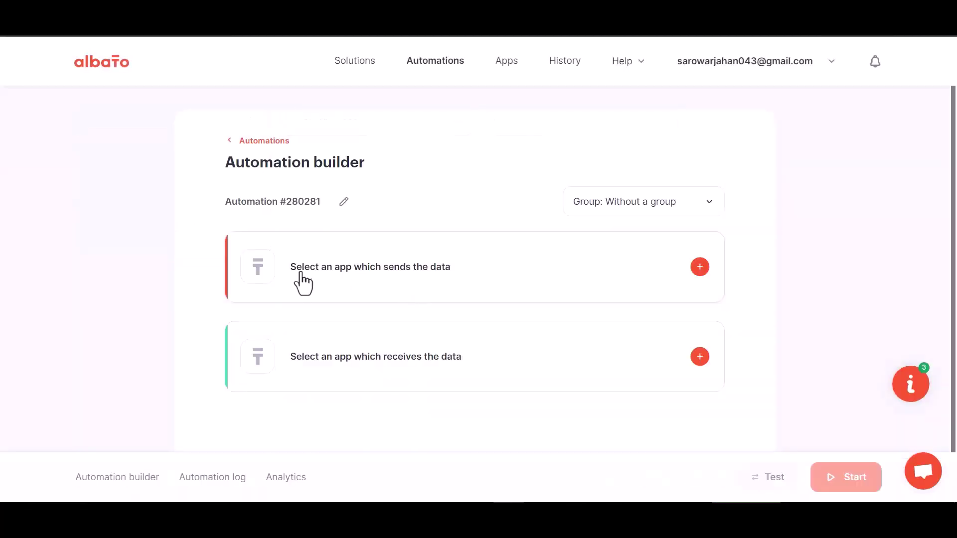
{"action": "left_click", "coordinate": [695, 267]}
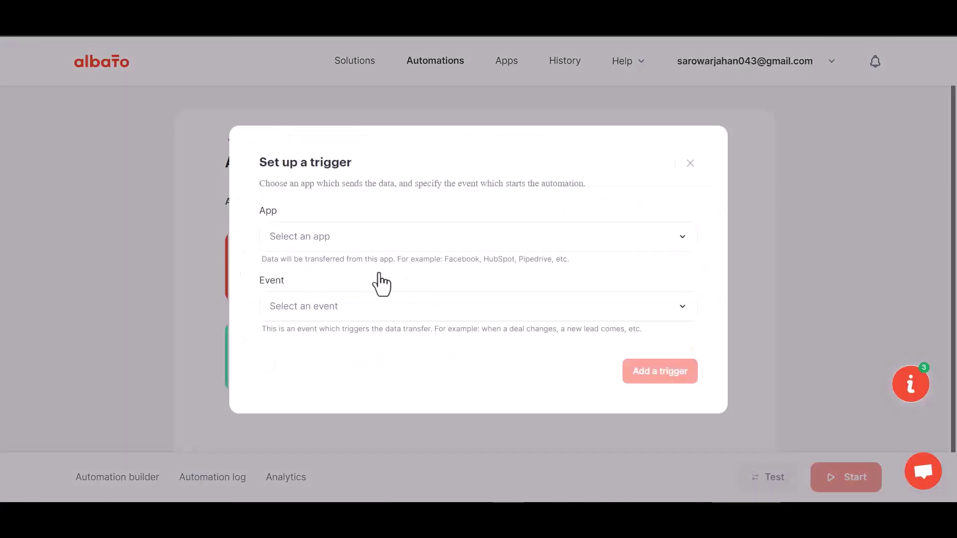
{"action": "left_click", "coordinate": [327, 248]}
{"action": "type", "text": "w"}
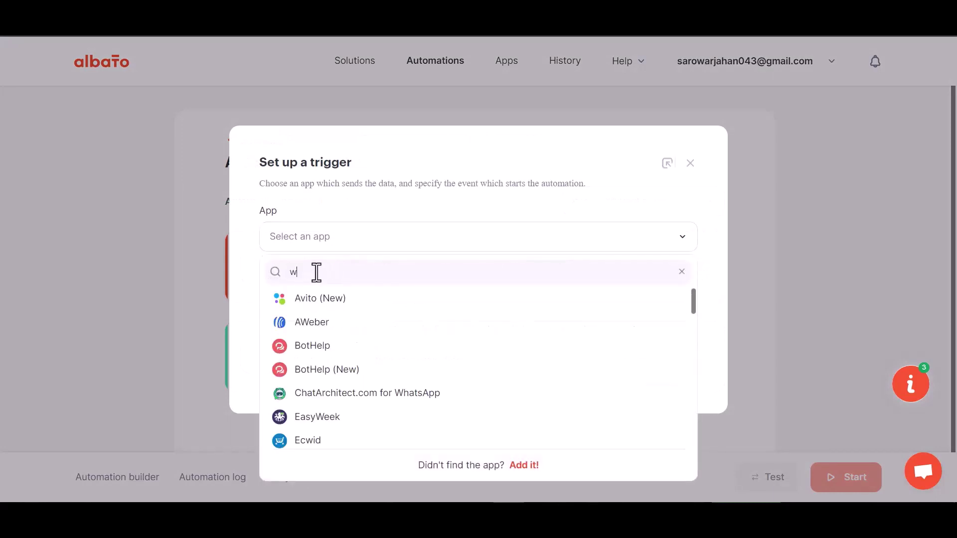
{"action": "type", "text": "eb"}
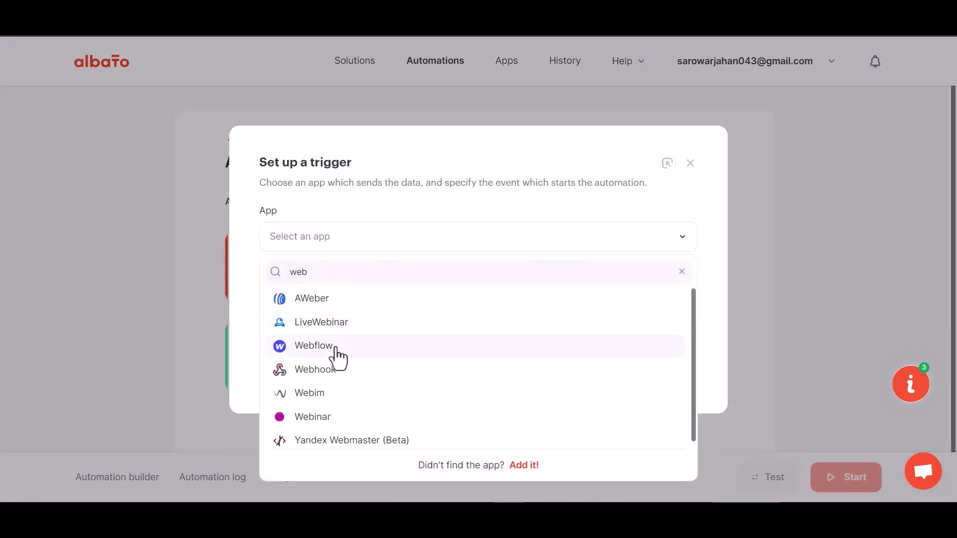
{"action": "type", "text": "h"}
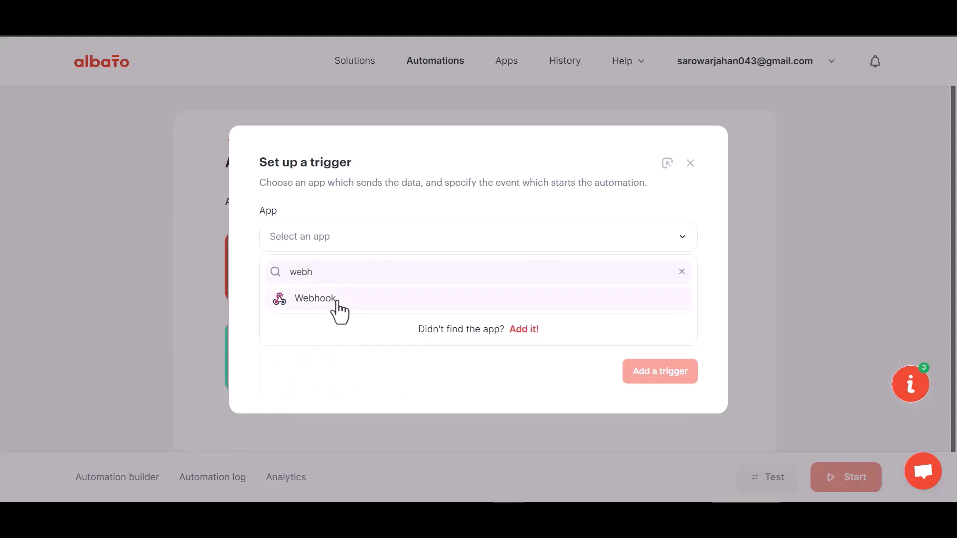
{"action": "left_click", "coordinate": [336, 300]}
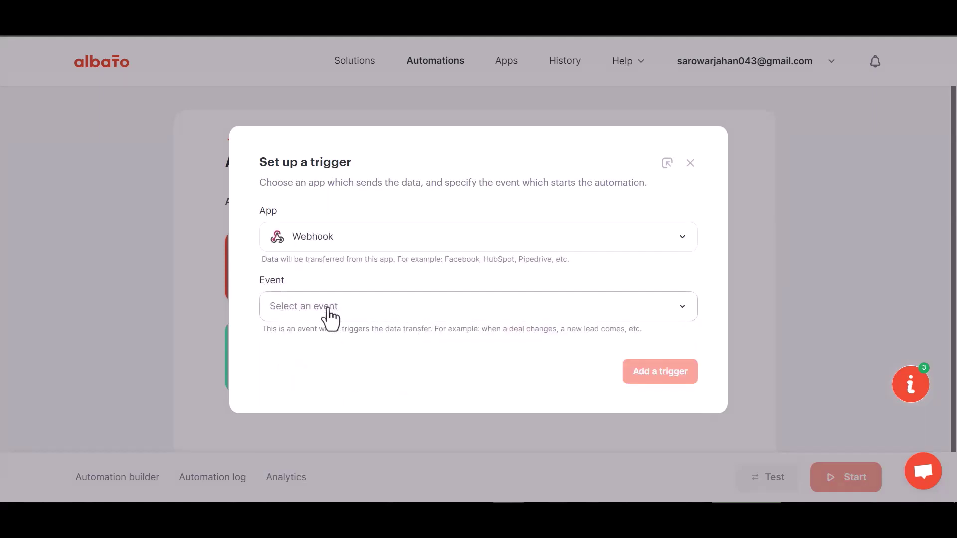
{"action": "left_click", "coordinate": [329, 308]}
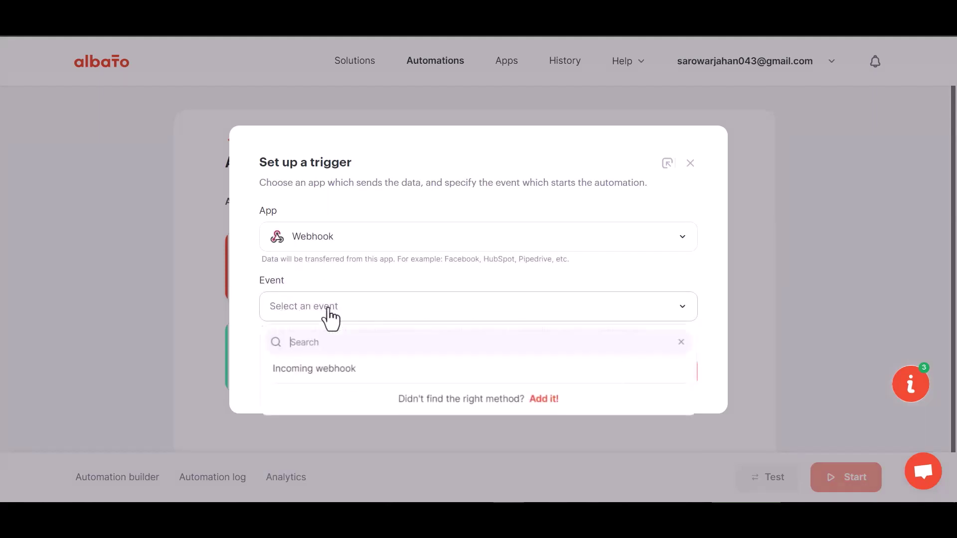
{"action": "left_click", "coordinate": [323, 370]}
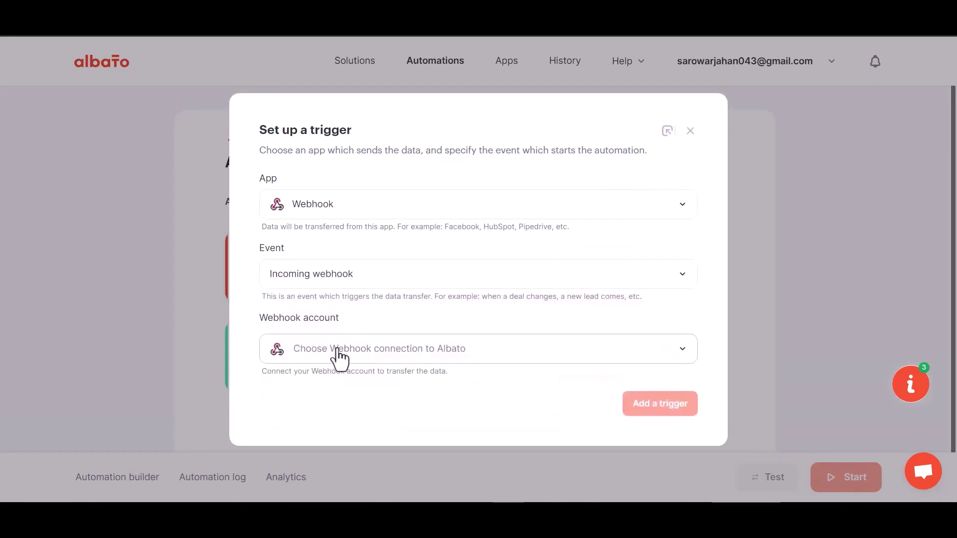
{"action": "left_click", "coordinate": [340, 351]}
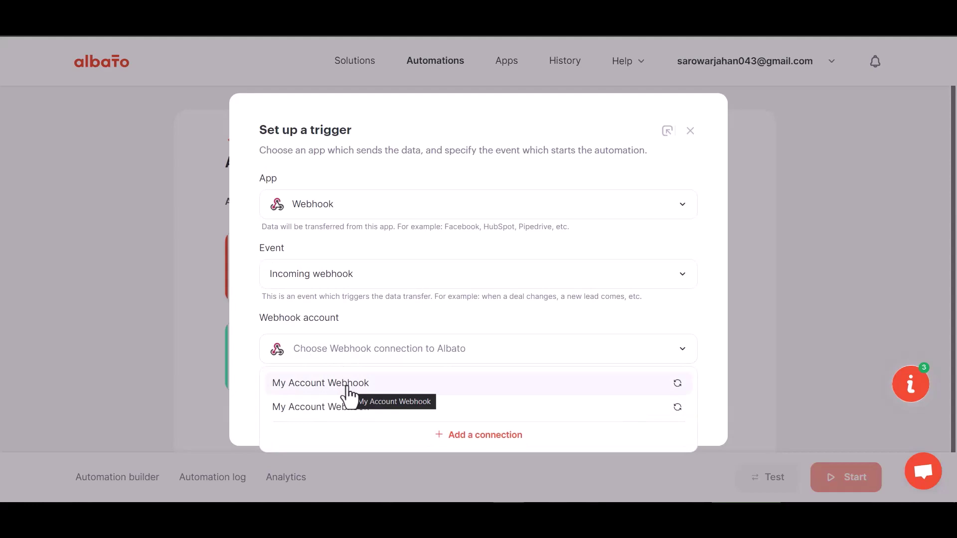
{"action": "left_click", "coordinate": [348, 384]}
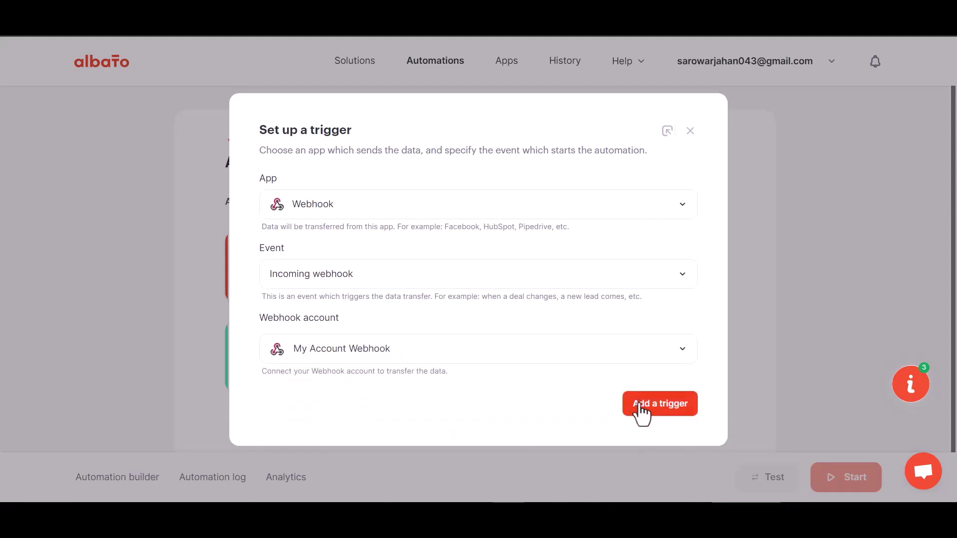
{"action": "left_click", "coordinate": [640, 410]}
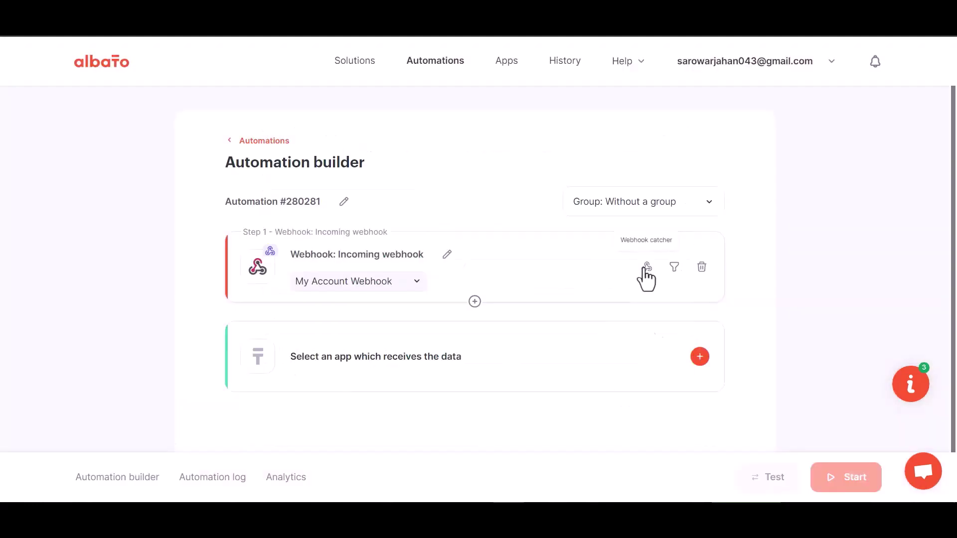
Copy the Albato webhook URL and set the catcher waiting for incoming data
{"action": "left_click", "coordinate": [645, 268]}
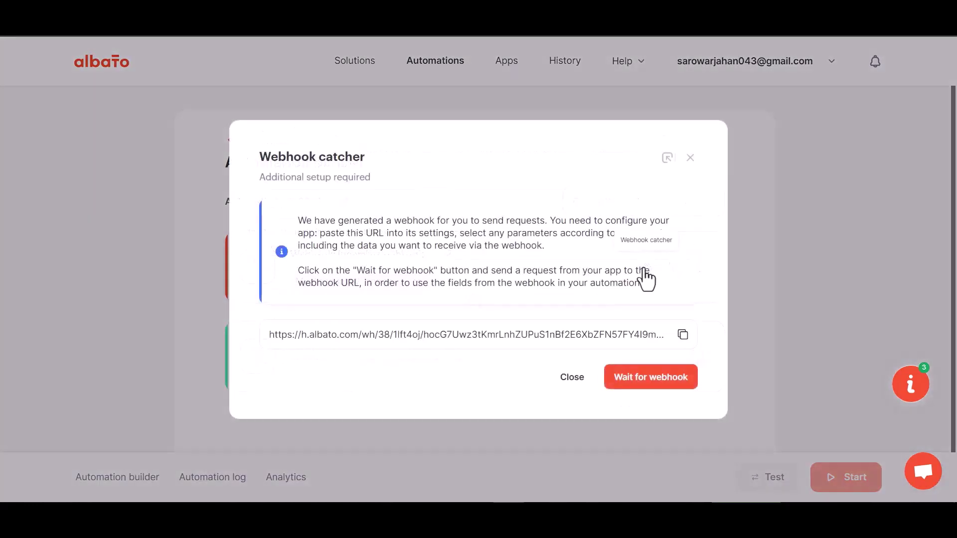
{"action": "left_click", "coordinate": [683, 335]}
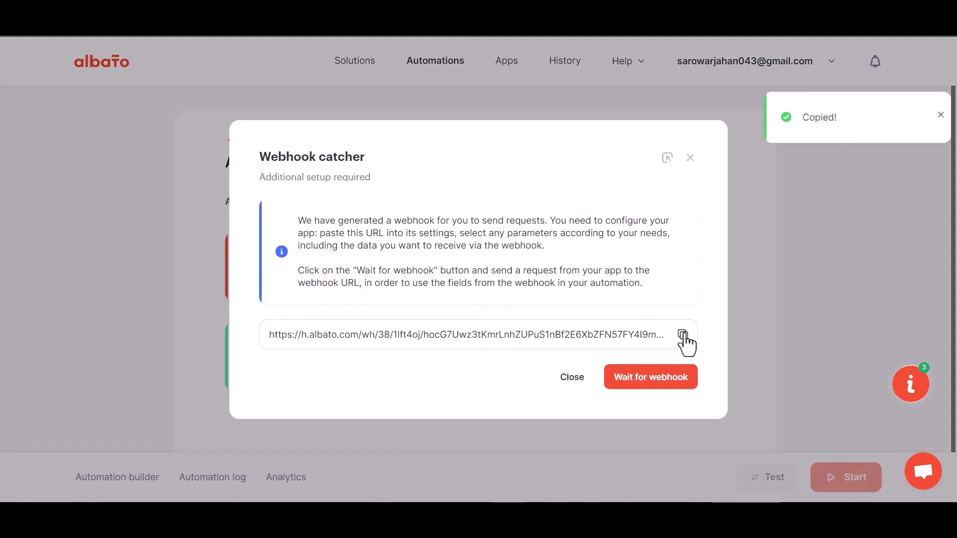
{"action": "left_click", "coordinate": [647, 378]}
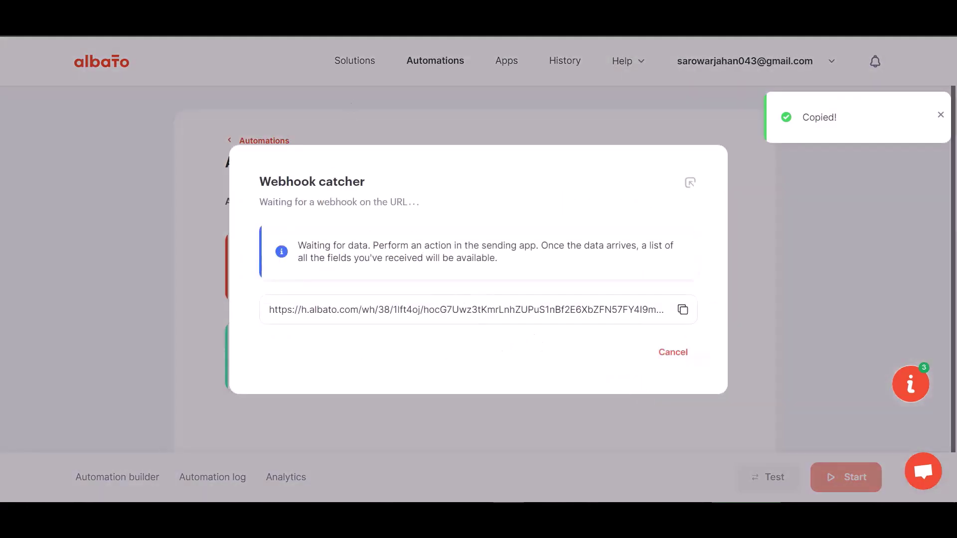
Paste the Albato webhook URL, send all form data as application/json, and test it
{"action": "left_click", "coordinate": [277, 30]}
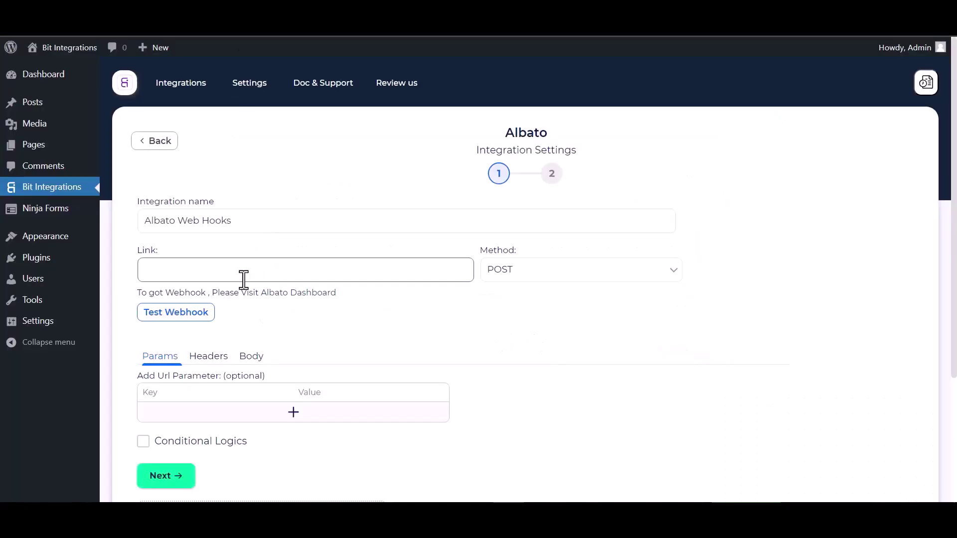
{"action": "left_click", "coordinate": [230, 271]}
{"action": "key", "text": "ctrl+v"}
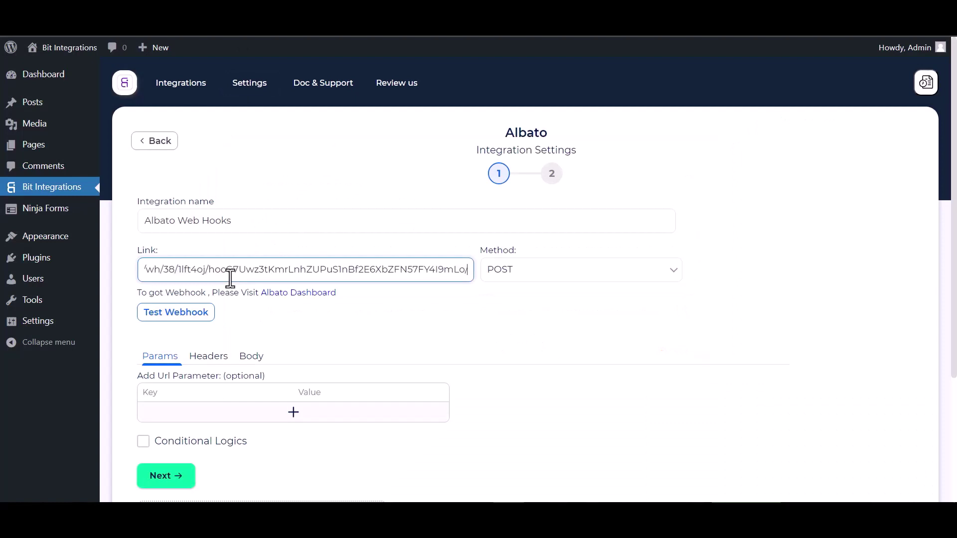
{"action": "left_click", "coordinate": [251, 357]}
{"action": "left_click", "coordinate": [159, 389]}
{"action": "scroll", "coordinate": [228, 396], "scroll_direction": "down", "scroll_amount": 3}
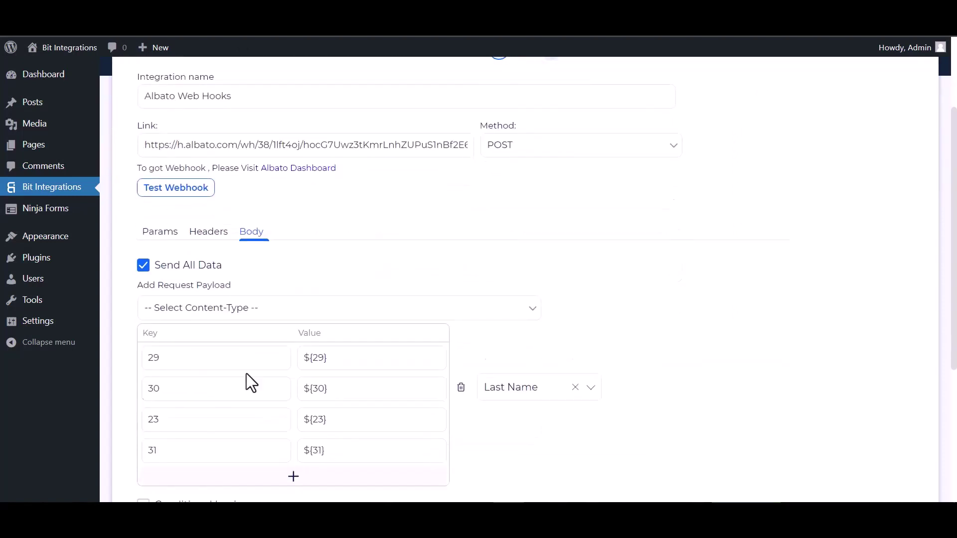
{"action": "left_click", "coordinate": [258, 313]}
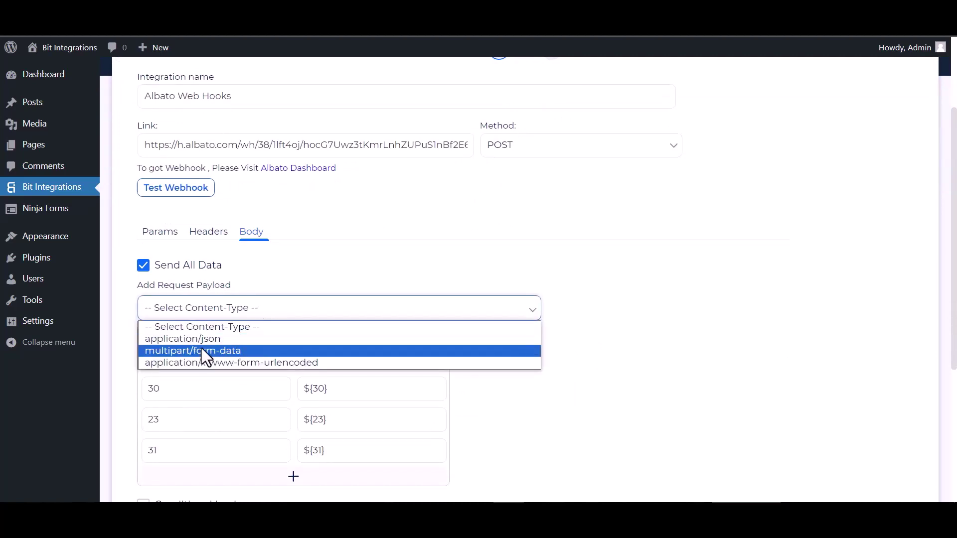
{"action": "left_click", "coordinate": [198, 340]}
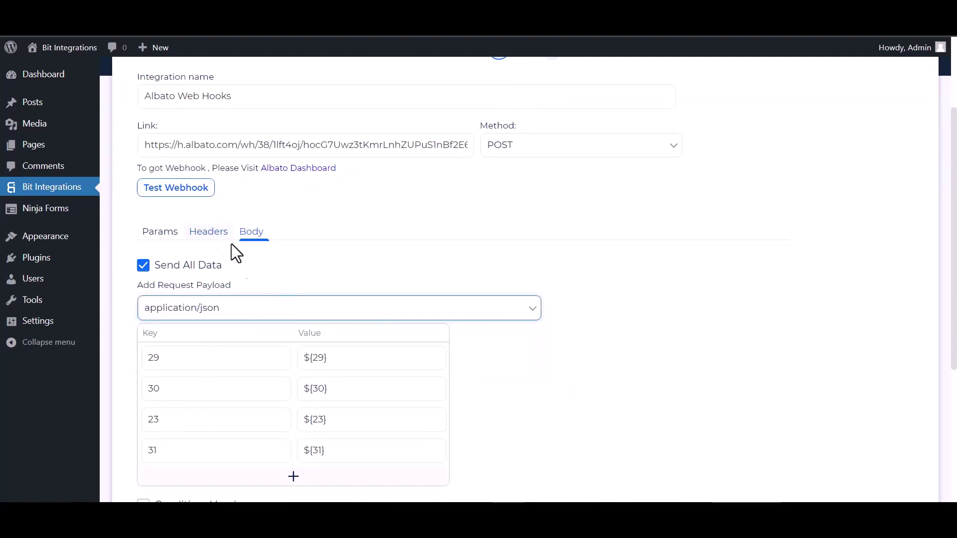
{"action": "scroll", "coordinate": [232, 247], "scroll_direction": "up", "scroll_amount": 2}
{"action": "left_click", "coordinate": [185, 251]}
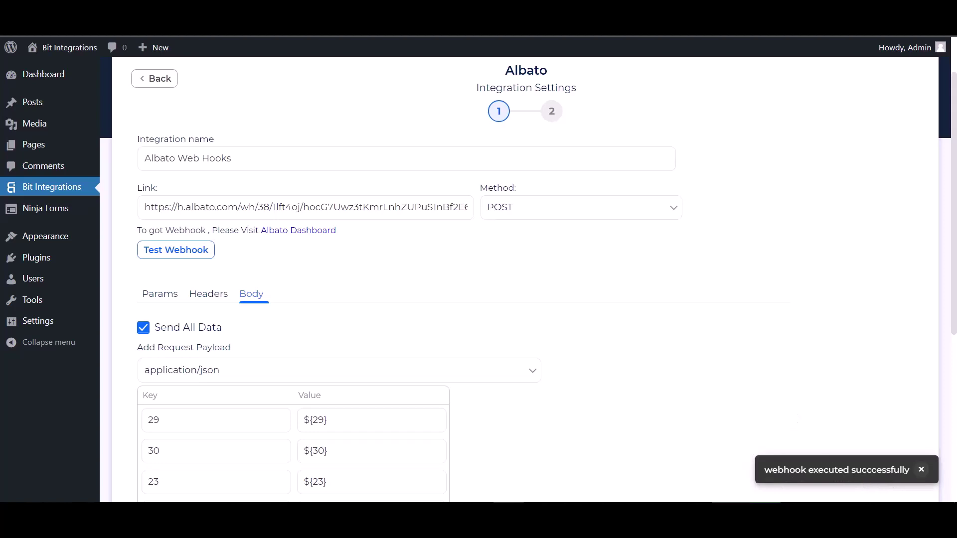
{"action": "scroll", "coordinate": [149, 333], "scroll_direction": "down", "scroll_amount": 3}
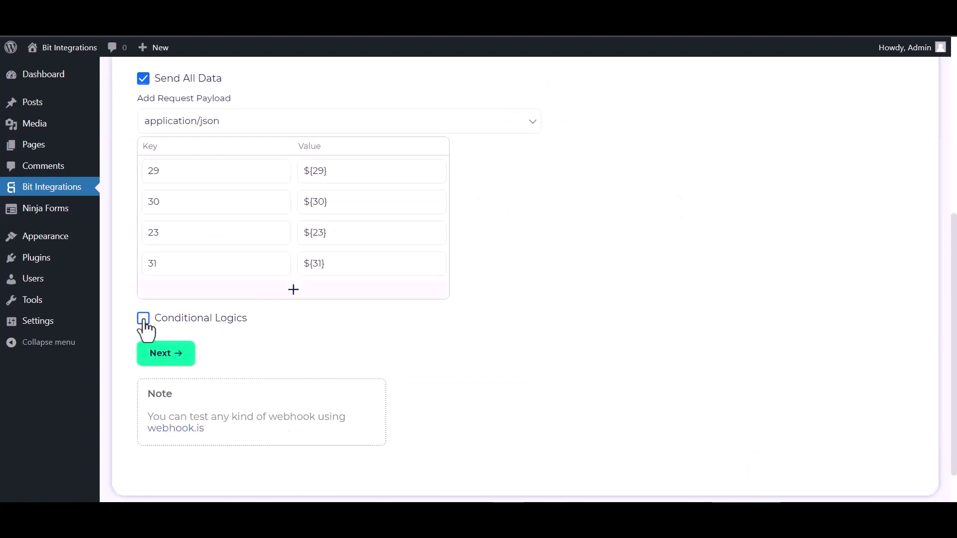
Leave conditional logic off, then finish and save the integration
{"action": "left_click", "coordinate": [145, 319]}
{"action": "scroll", "coordinate": [257, 371], "scroll_direction": "down", "scroll_amount": 1}
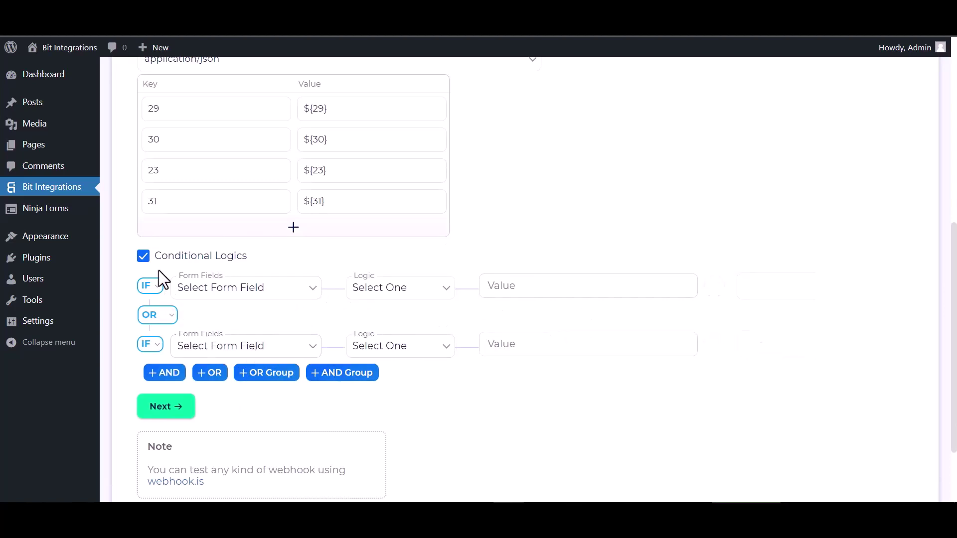
{"action": "left_click", "coordinate": [143, 256]}
{"action": "left_click", "coordinate": [171, 317]}
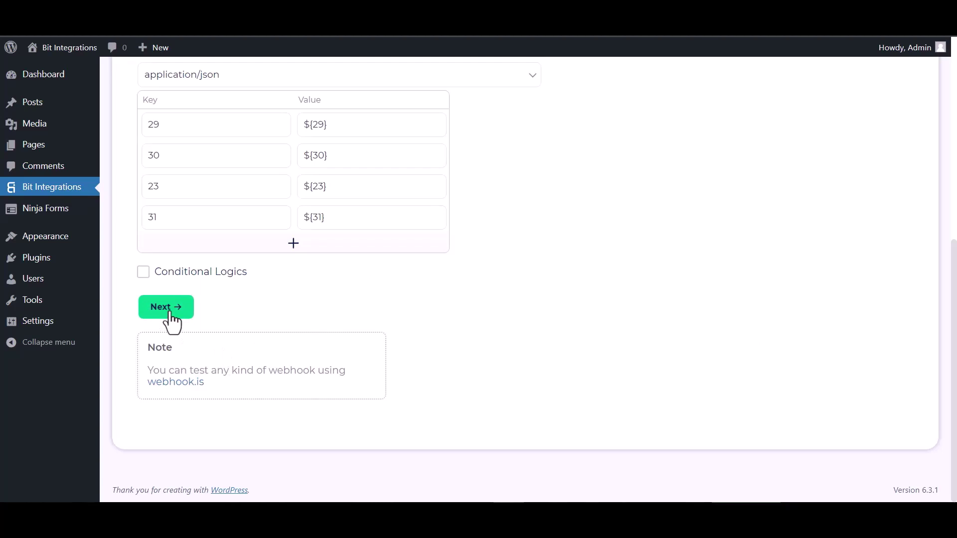
{"action": "left_click", "coordinate": [495, 238]}
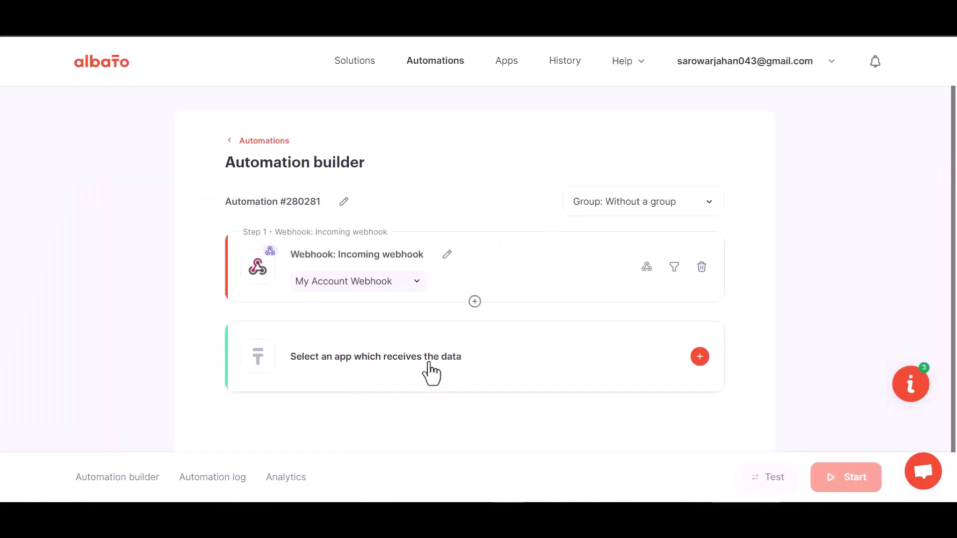
Add a MailChimp 'Add subscriber to the list' action and start a new account connection
{"action": "left_click", "coordinate": [489, 367]}
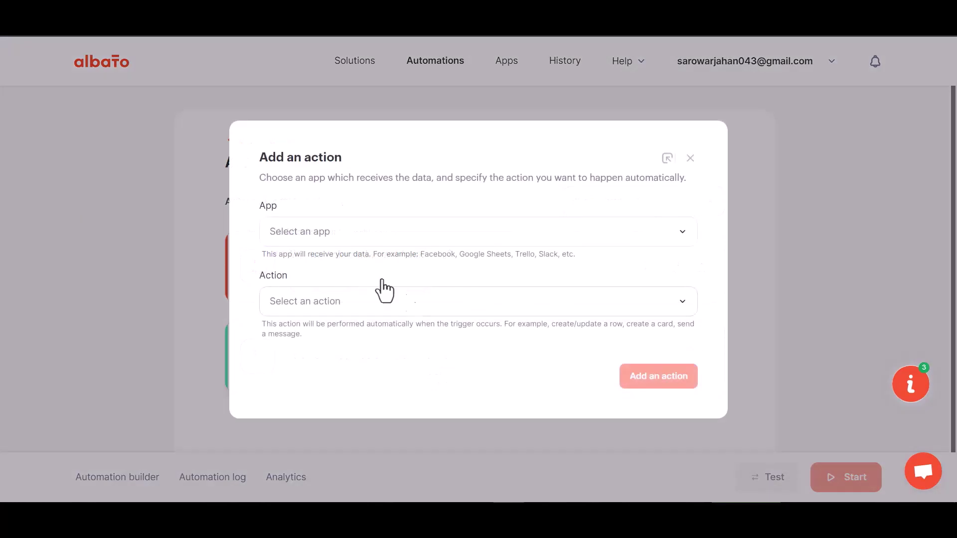
{"action": "left_click", "coordinate": [322, 261]}
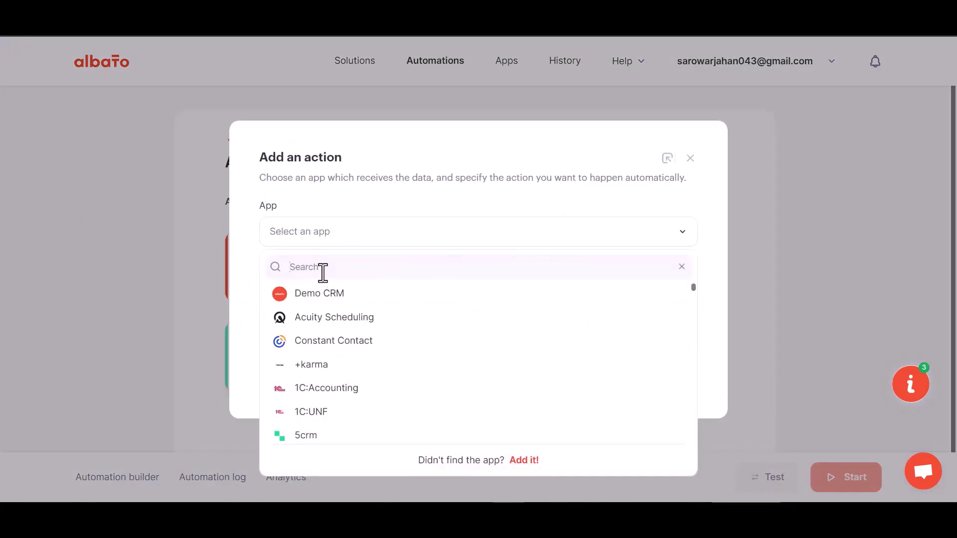
{"action": "type", "text": "mail"}
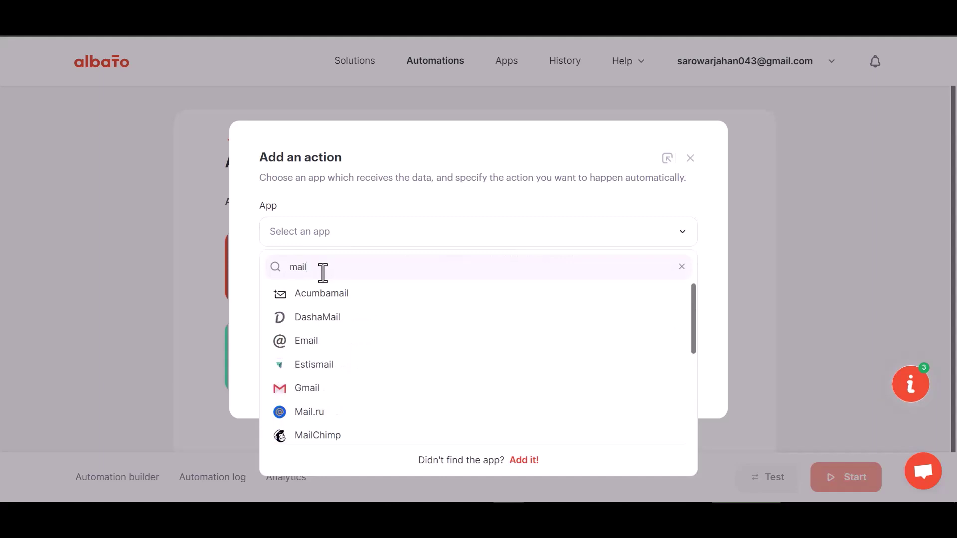
{"action": "type", "text": "c"}
{"action": "left_click", "coordinate": [327, 294]}
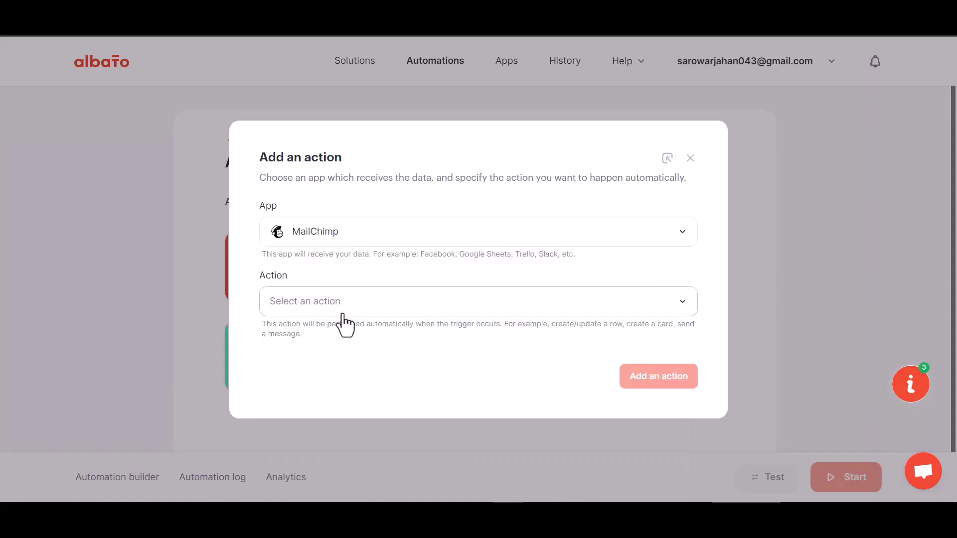
{"action": "left_click", "coordinate": [342, 314]}
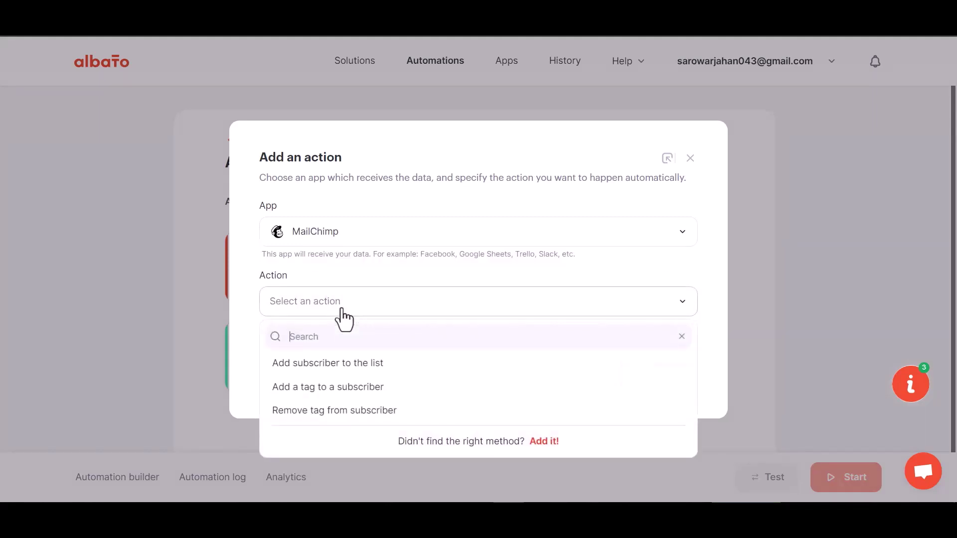
{"action": "left_click", "coordinate": [366, 365]}
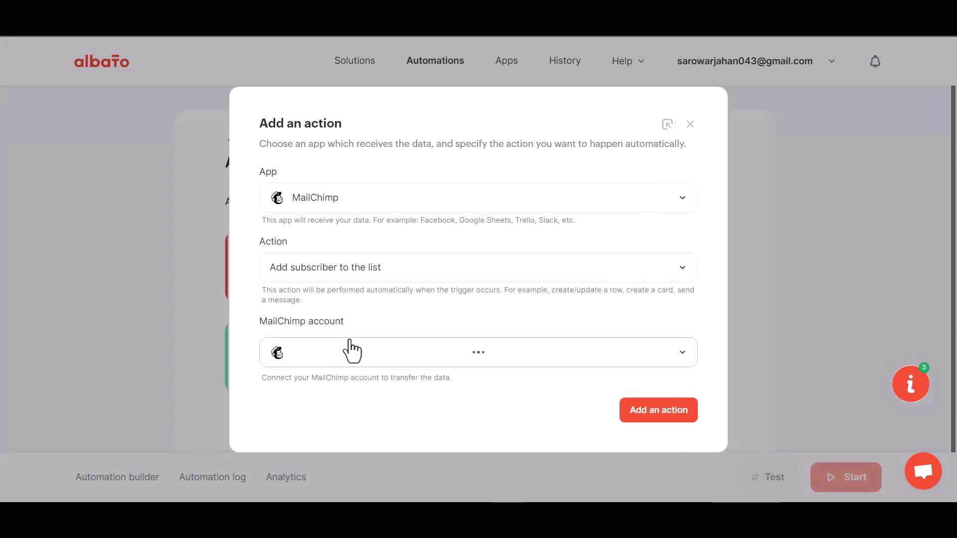
{"action": "left_click", "coordinate": [362, 329]}
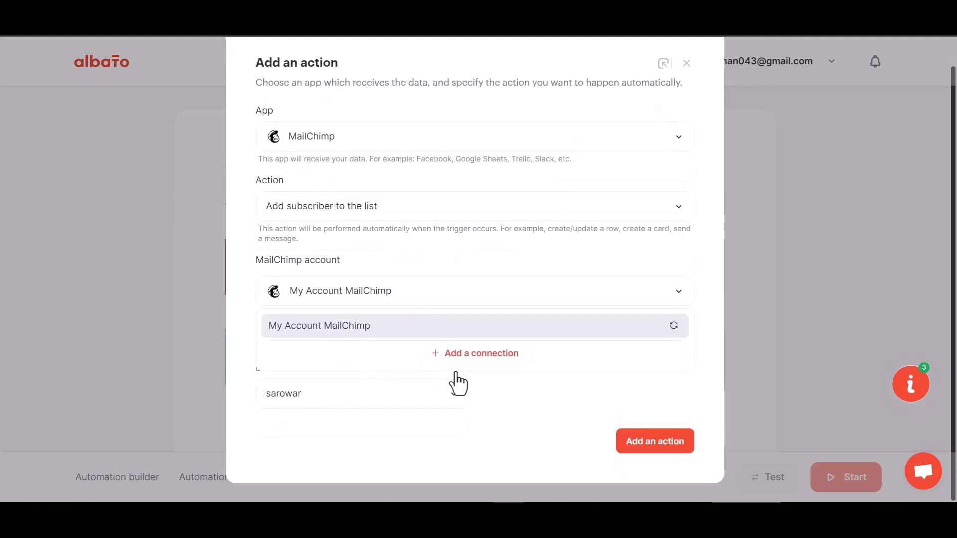
{"action": "left_click", "coordinate": [456, 360]}
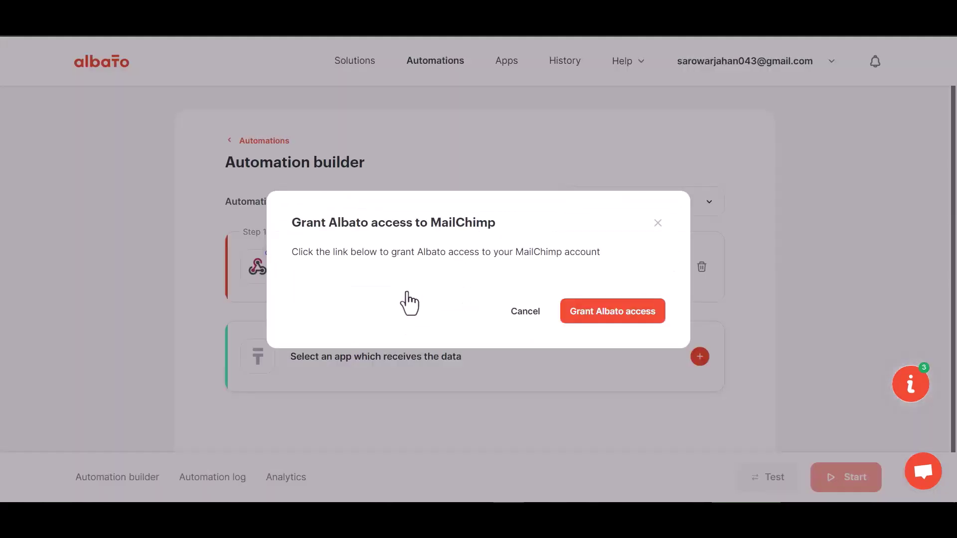
Log in to MailChimp and allow Albato access to the account
{"action": "left_click", "coordinate": [602, 319]}
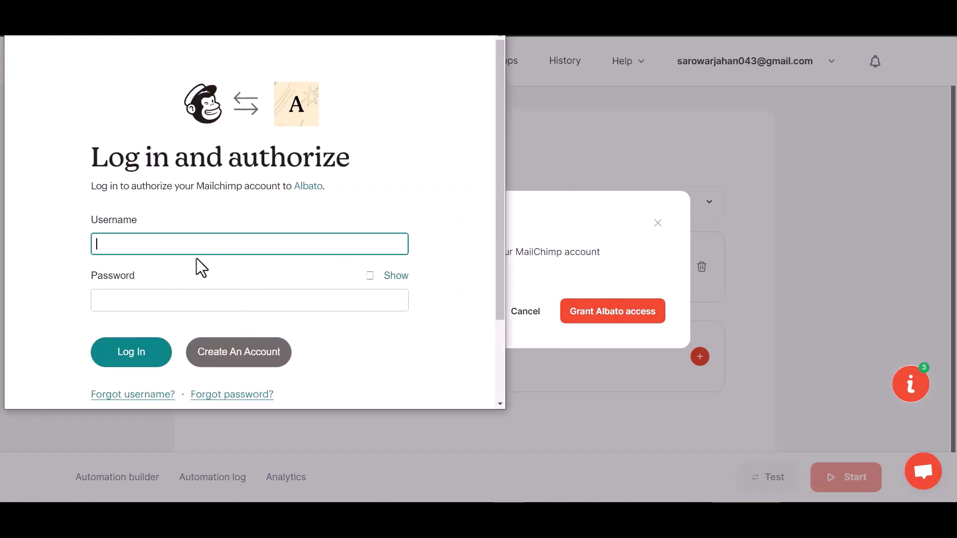
{"action": "left_click", "coordinate": [134, 353]}
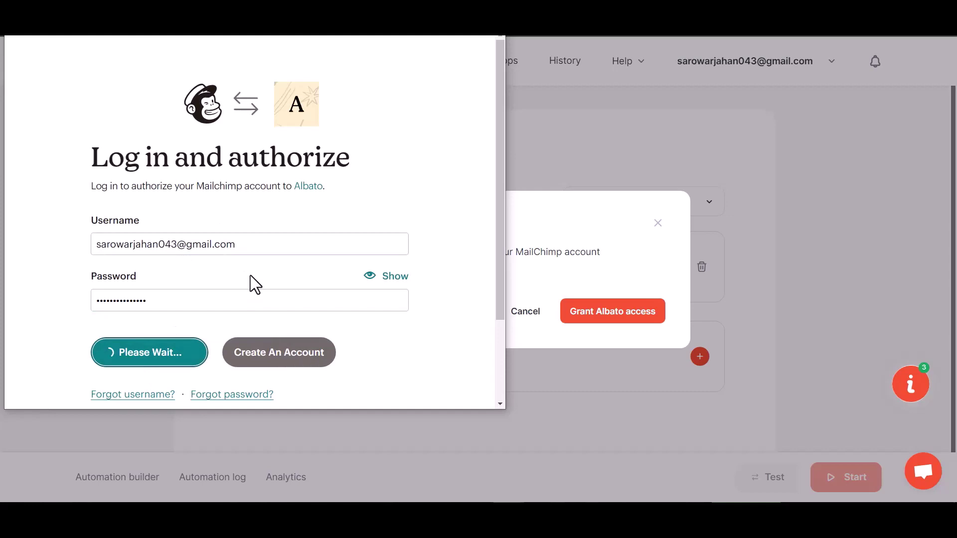
{"action": "scroll", "coordinate": [249, 277], "scroll_direction": "down", "scroll_amount": 3}
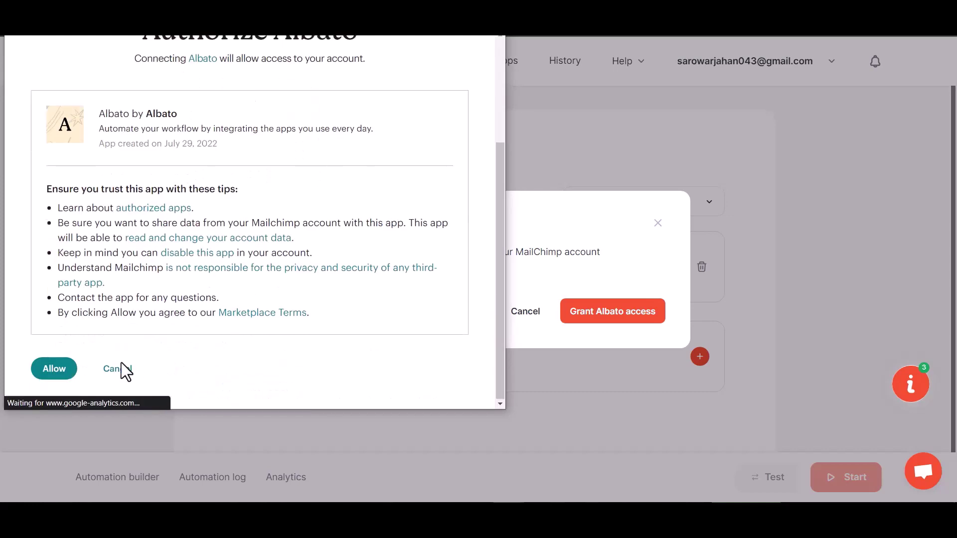
{"action": "left_click", "coordinate": [65, 366]}
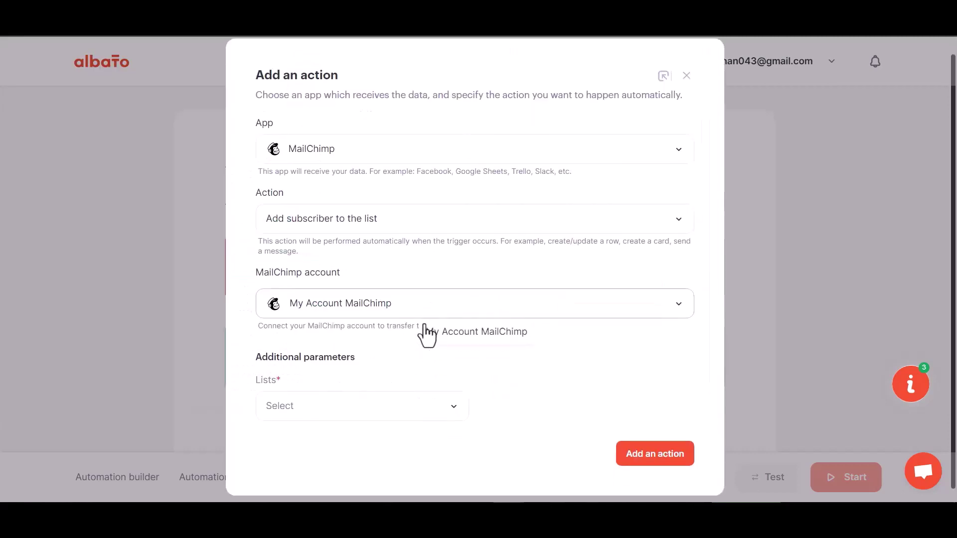
{"action": "scroll", "coordinate": [396, 381], "scroll_direction": "down", "scroll_amount": 1}
Choose the sarowar audience list and add the MailChimp action
{"action": "left_click", "coordinate": [366, 402]}
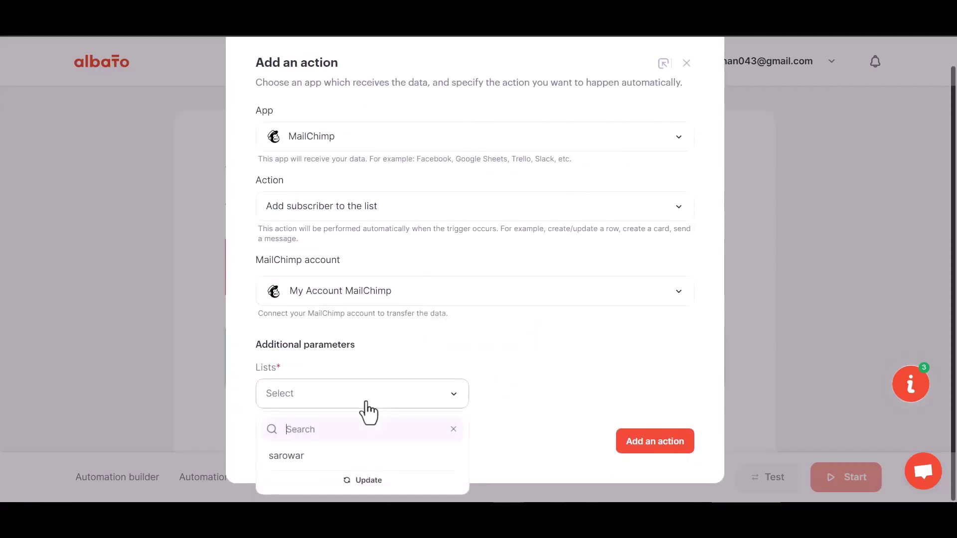
{"action": "left_click", "coordinate": [326, 457]}
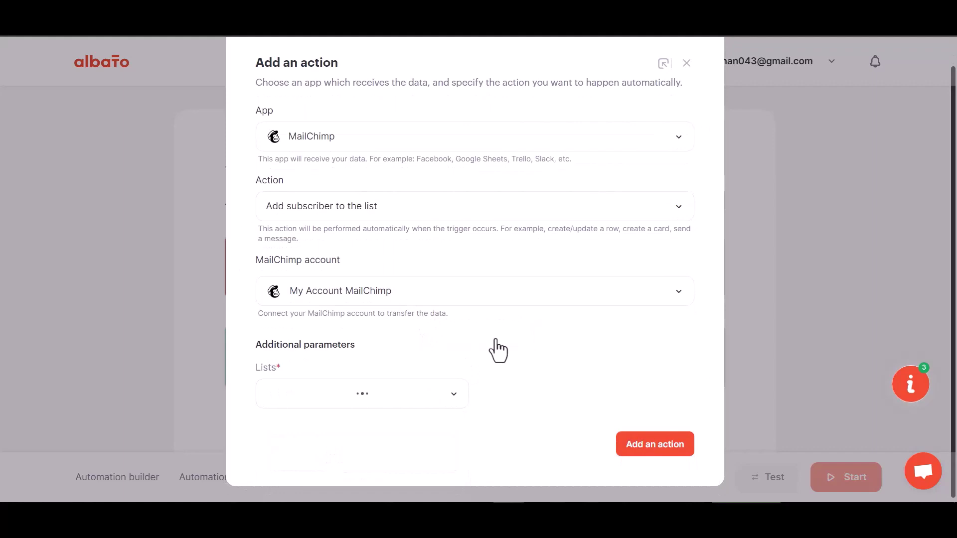
{"action": "left_click", "coordinate": [656, 444]}
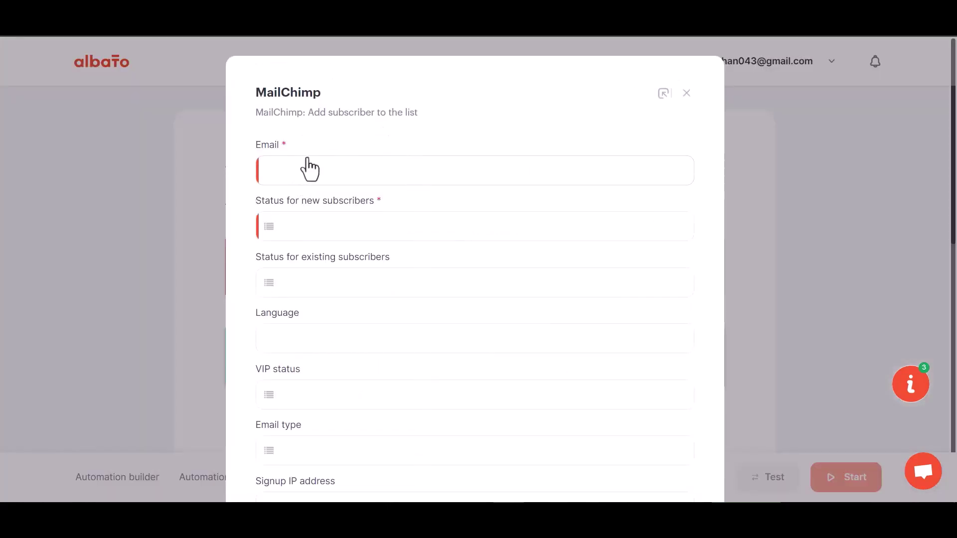
Map Email to webhook field 23 and set the subscriber status to Subscribed
{"action": "left_click", "coordinate": [338, 178]}
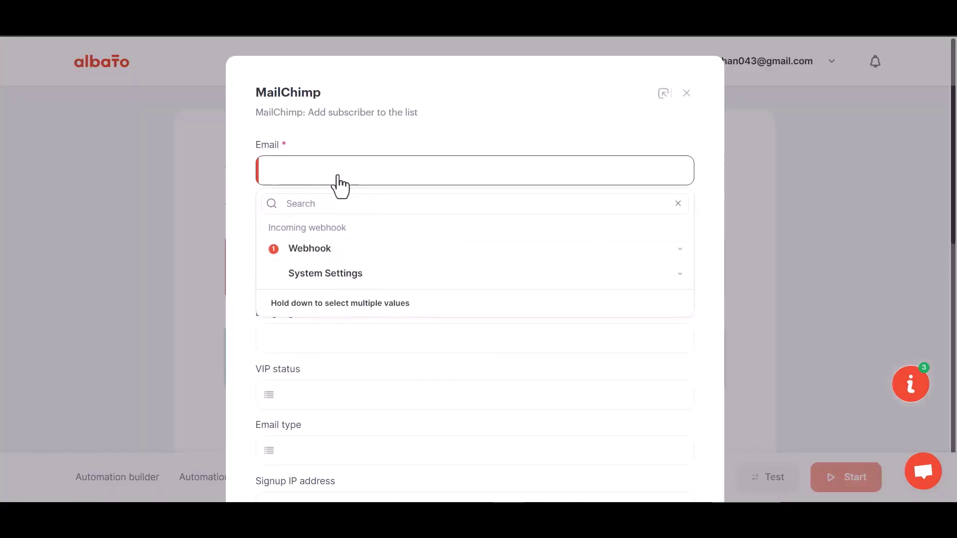
{"action": "left_click", "coordinate": [348, 254]}
{"action": "left_click", "coordinate": [312, 371]}
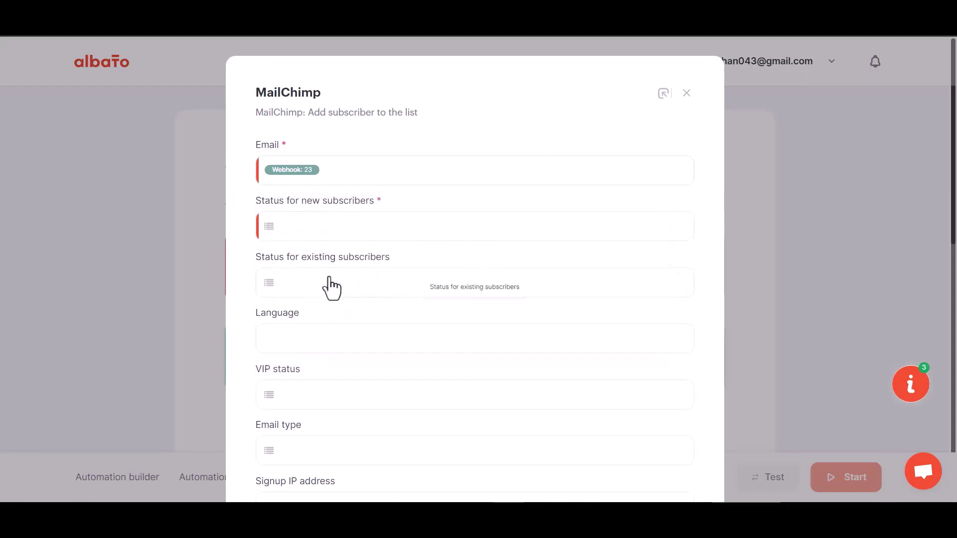
{"action": "scroll", "coordinate": [328, 315], "scroll_direction": "down", "scroll_amount": 1}
{"action": "scroll", "coordinate": [329, 316], "scroll_direction": "down", "scroll_amount": 1}
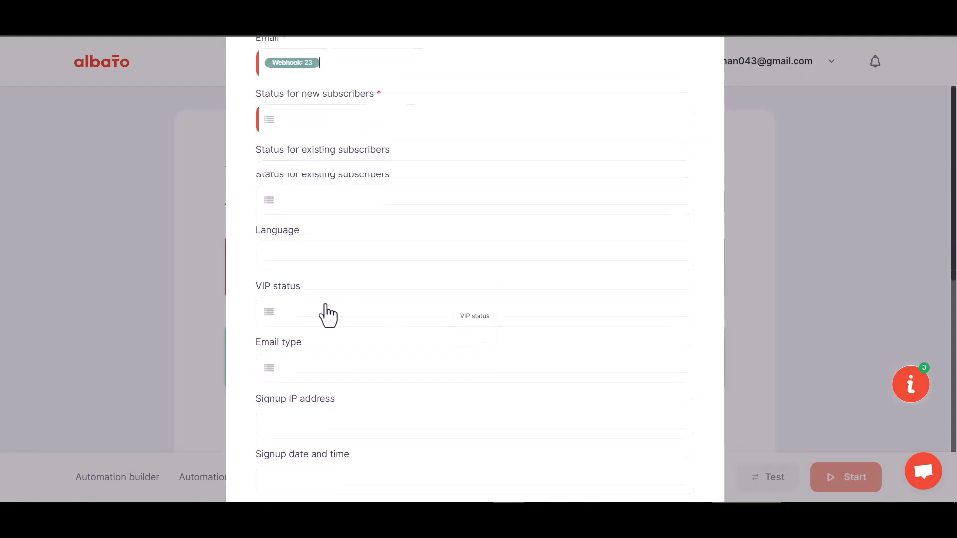
{"action": "left_click", "coordinate": [330, 105]}
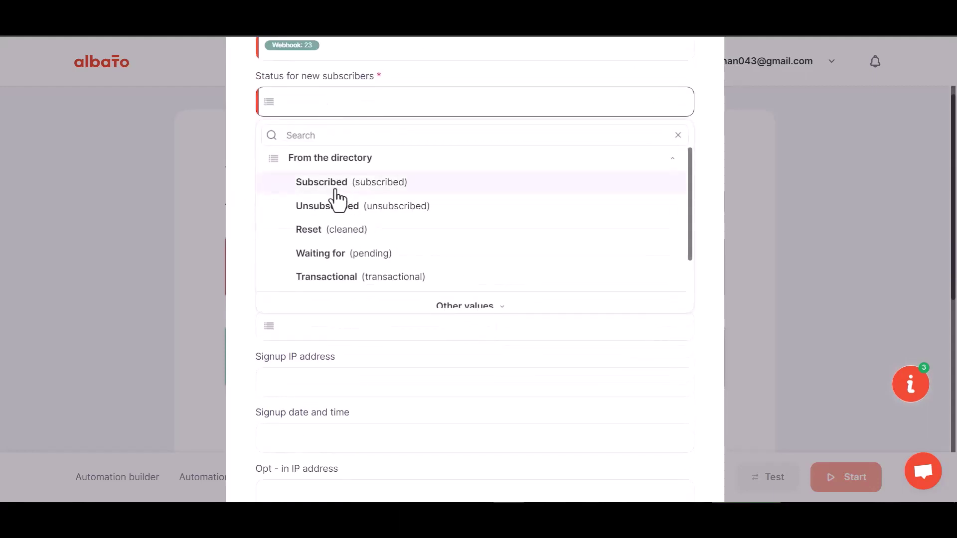
{"action": "left_click", "coordinate": [344, 189]}
{"action": "scroll", "coordinate": [359, 297], "scroll_direction": "down", "scroll_amount": 1}
{"action": "scroll", "coordinate": [359, 299], "scroll_direction": "down", "scroll_amount": 4}
{"action": "scroll", "coordinate": [359, 299], "scroll_direction": "down", "scroll_amount": 1}
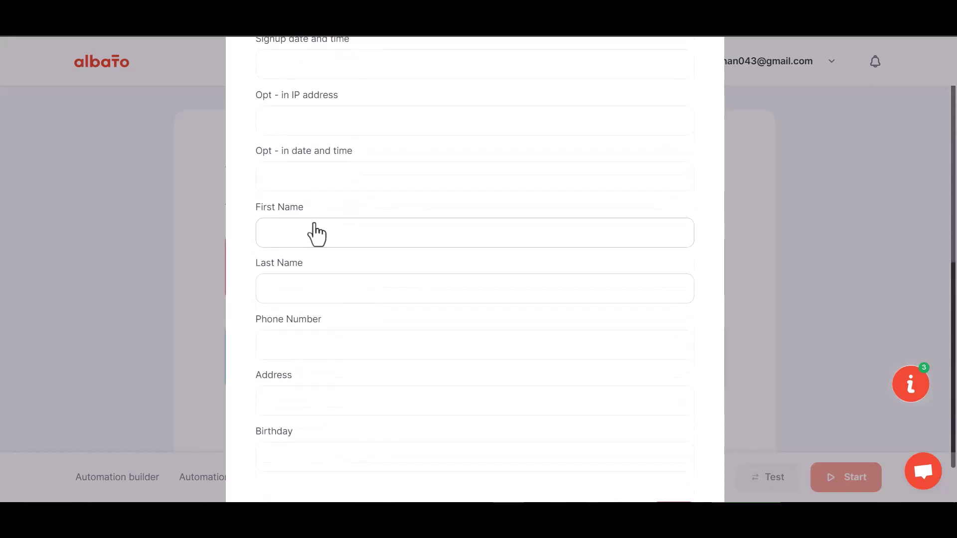
Map First Name, Last Name and Phone Number to webhook fields 29, 30 and 31, then save and start
{"action": "left_click", "coordinate": [318, 231]}
{"action": "left_click", "coordinate": [321, 312]}
{"action": "scroll", "coordinate": [320, 417], "scroll_direction": "down", "scroll_amount": 1}
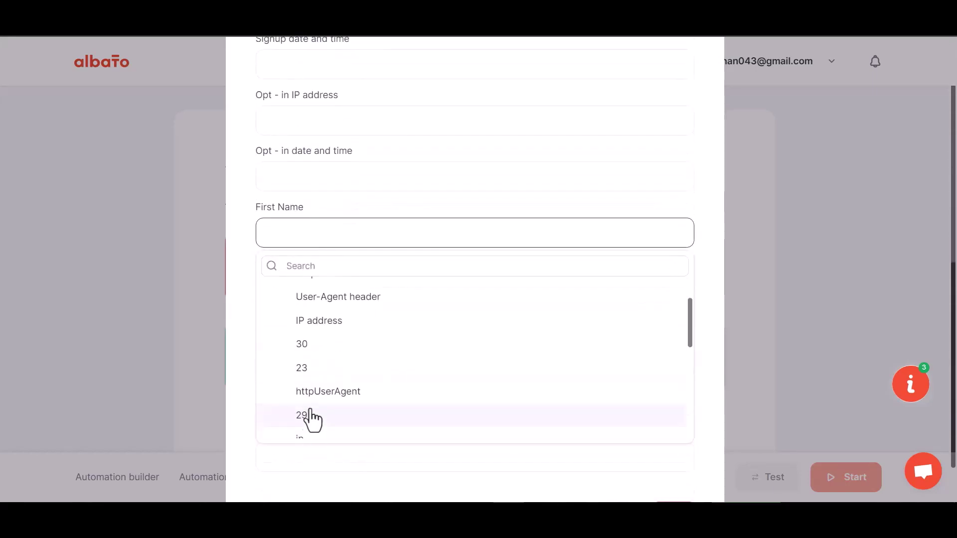
{"action": "left_click", "coordinate": [309, 417]}
{"action": "left_click", "coordinate": [317, 292]}
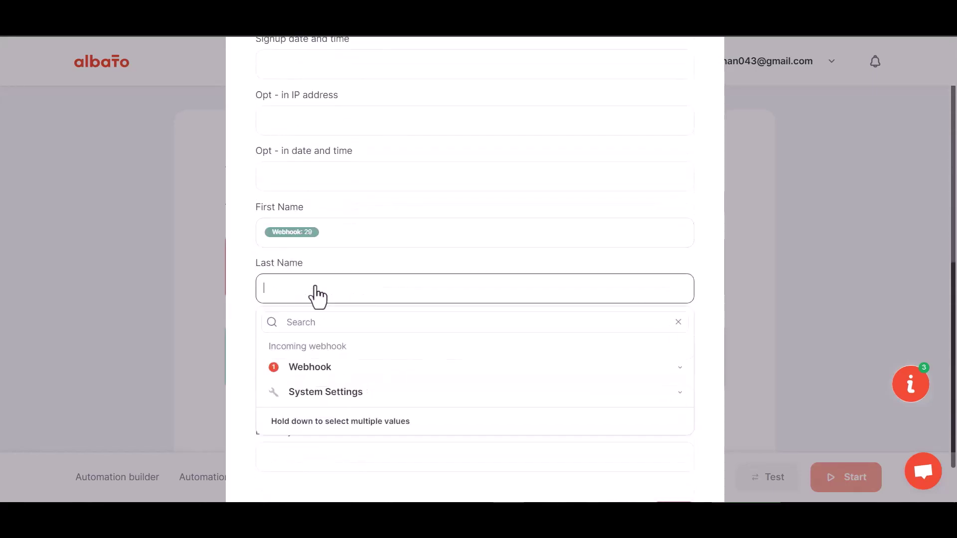
{"action": "left_click", "coordinate": [307, 368]}
{"action": "left_click", "coordinate": [322, 461]}
{"action": "scroll", "coordinate": [338, 378], "scroll_direction": "down", "scroll_amount": 1}
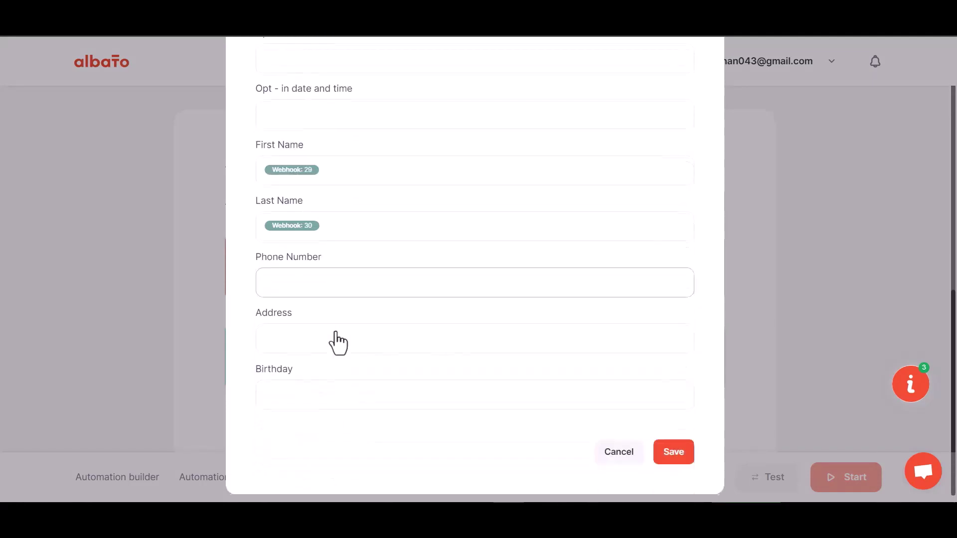
{"action": "left_click", "coordinate": [329, 288]}
{"action": "left_click", "coordinate": [314, 361]}
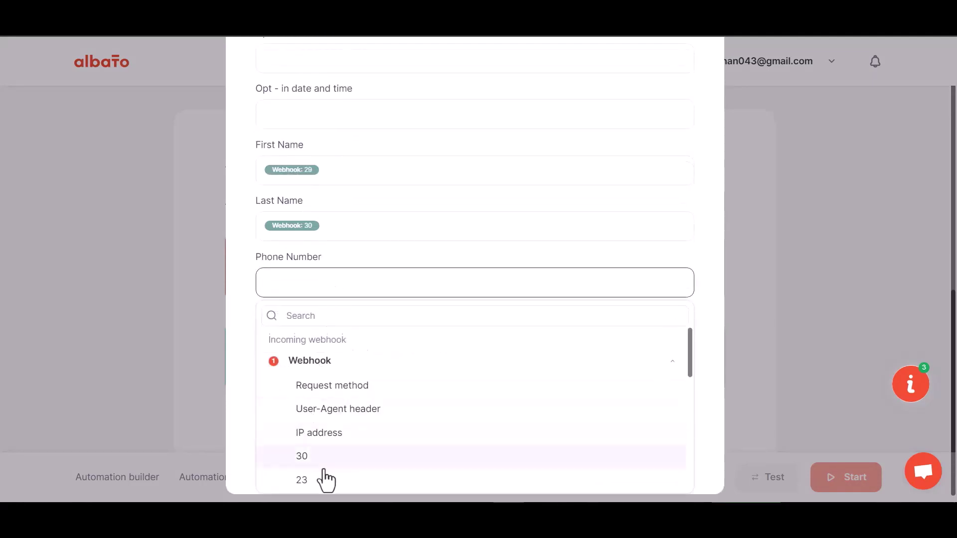
{"action": "scroll", "coordinate": [321, 448], "scroll_direction": "down", "scroll_amount": 3}
{"action": "left_click", "coordinate": [301, 387]}
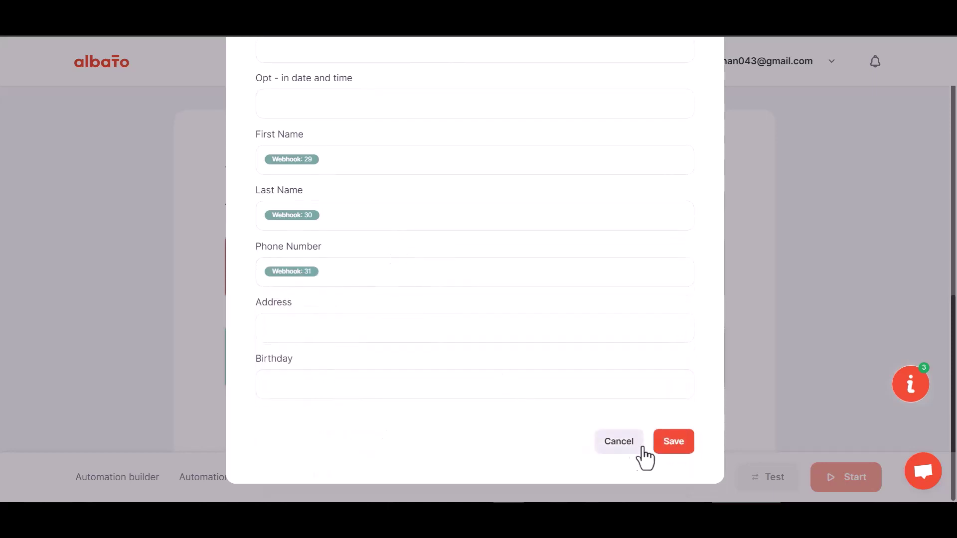
{"action": "left_click", "coordinate": [670, 453]}
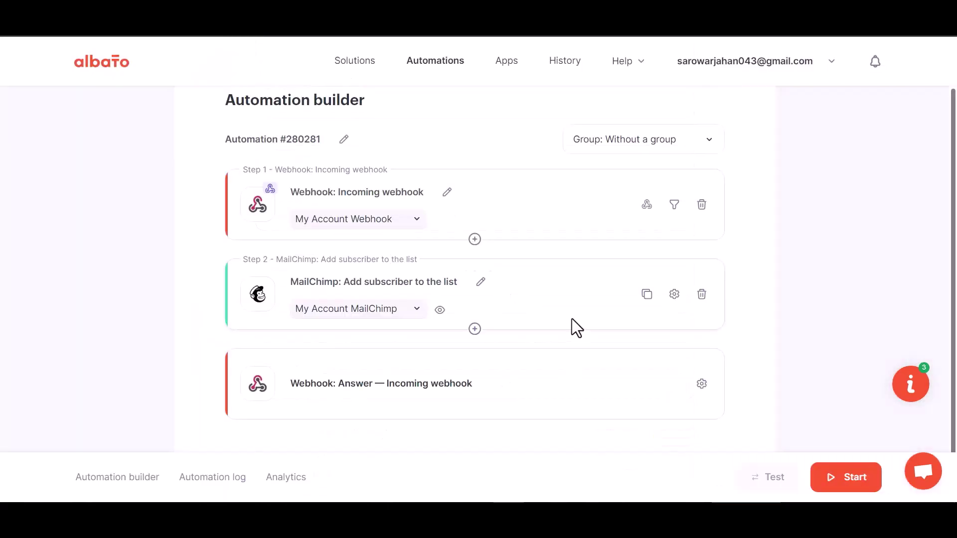
{"action": "left_click", "coordinate": [848, 482]}
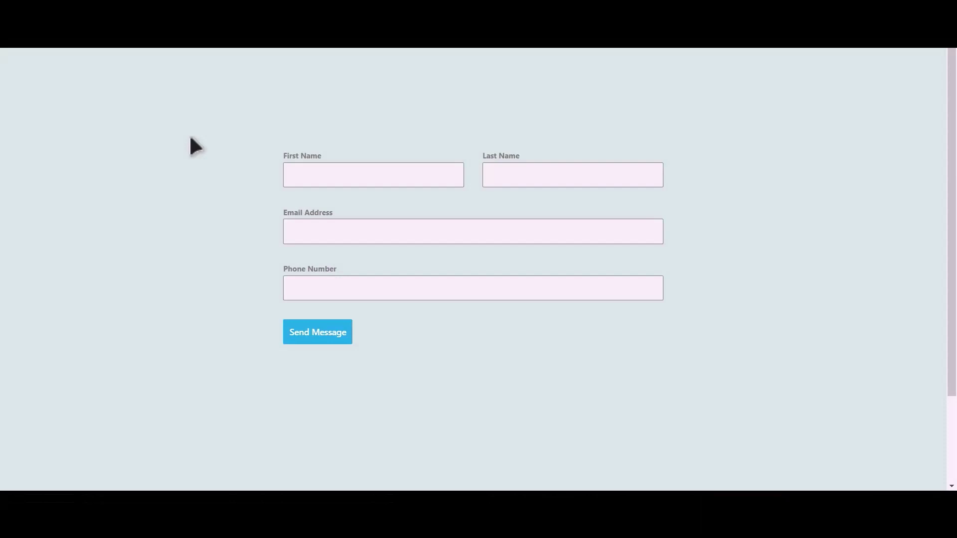
Fill the Ninja Forms contact form with test name, email and phone details and submit it
{"action": "left_click", "coordinate": [389, 178]}
{"action": "type", "text": "444555666"}
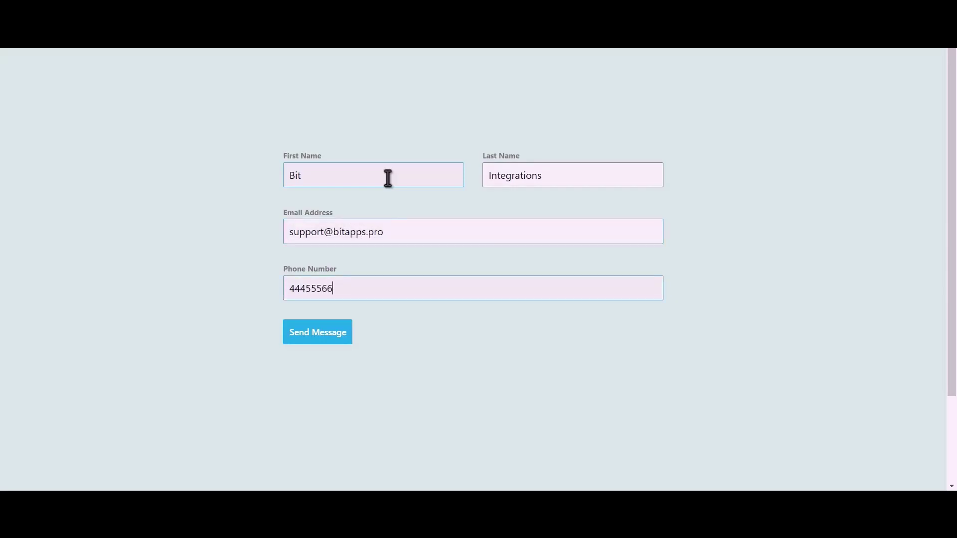
{"action": "left_click", "coordinate": [326, 340]}
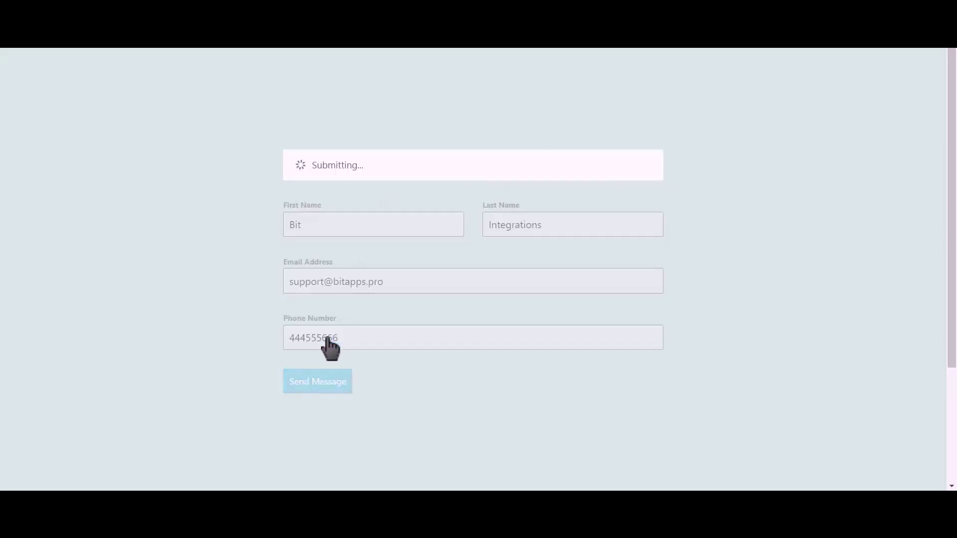